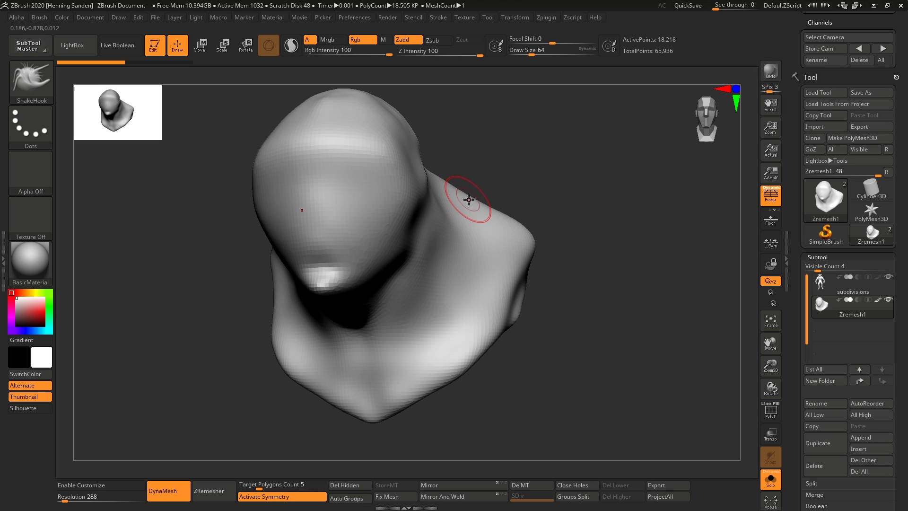
{"action": "right_click_drag", "start_coordinate": [469, 204], "coordinate": [395, 195]}
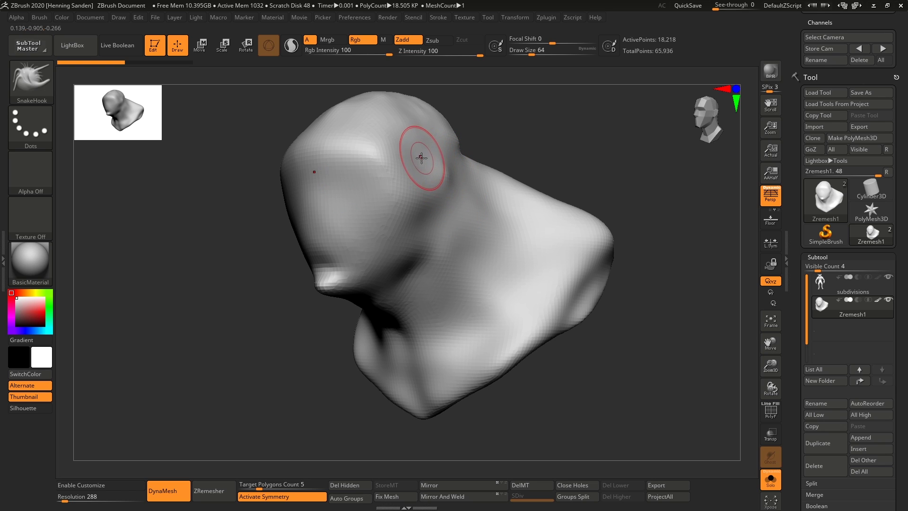
{"action": "key", "text": "ctrl+z"}
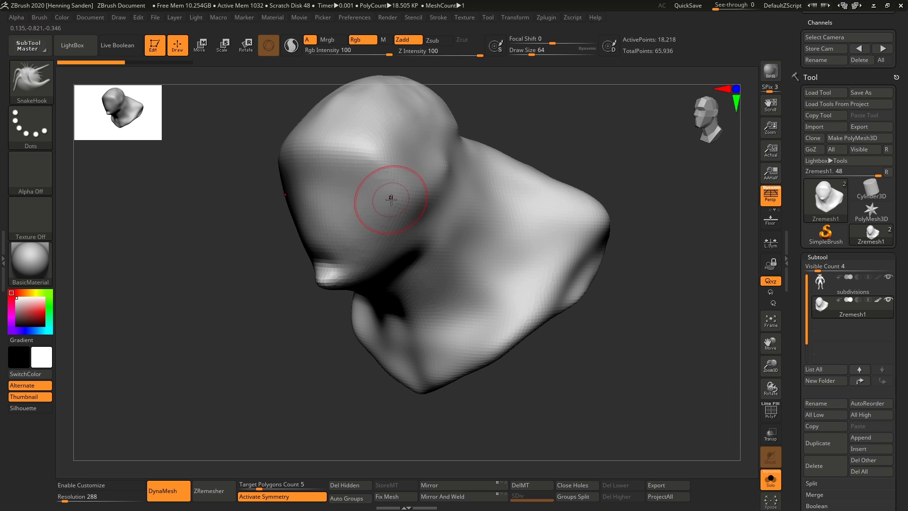
{"action": "mouse_move", "coordinate": [400, 184]}
{"action": "right_mouse_down"}
{"action": "mouse_move", "coordinate": [429, 174]}
{"action": "mouse_move", "coordinate": [399, 187]}
{"action": "right_mouse_up"}
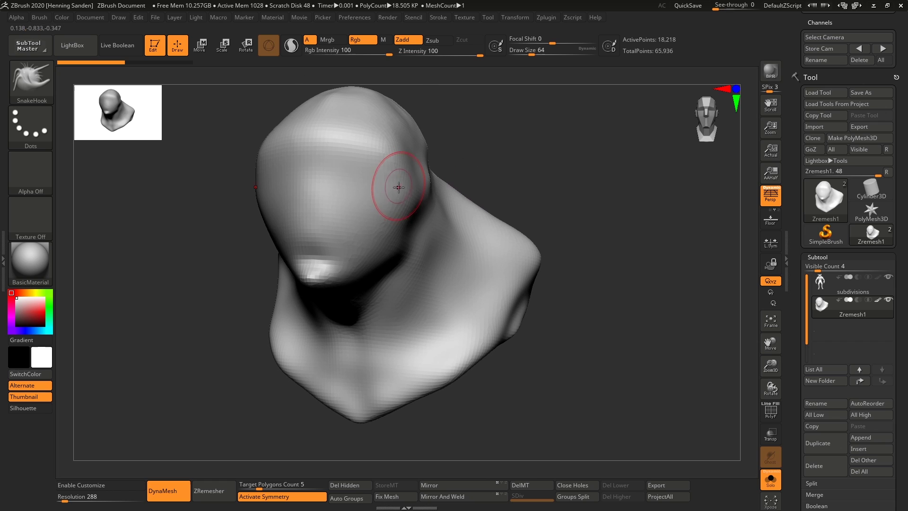
{"action": "mouse_move", "coordinate": [459, 163]}
{"action": "right_mouse_down"}
{"action": "mouse_move", "coordinate": [478, 201]}
{"action": "mouse_move", "coordinate": [469, 198]}
{"action": "right_mouse_up"}
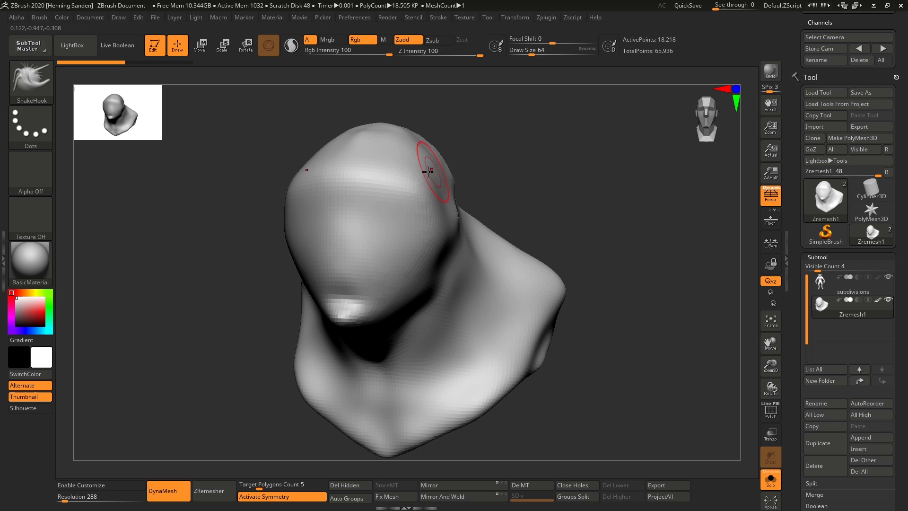
Show the wireframe on the bust and subdivide the mesh twice, up to subdivision level 3.
{"action": "key", "text": "shift+f"}
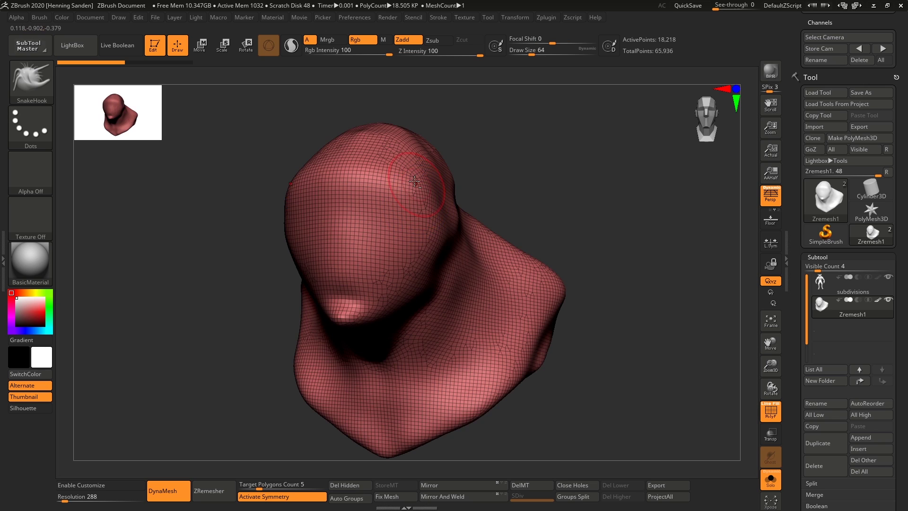
{"action": "scroll", "coordinate": [412, 220], "scroll_direction": "up", "scroll_amount": 3}
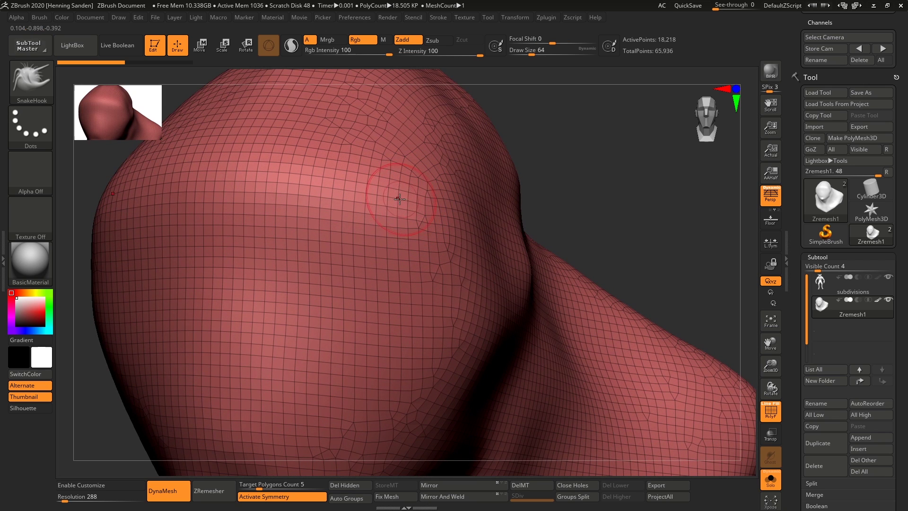
{"action": "key", "text": "ctrl+d"}
{"action": "key", "text": "ctrl+d"}
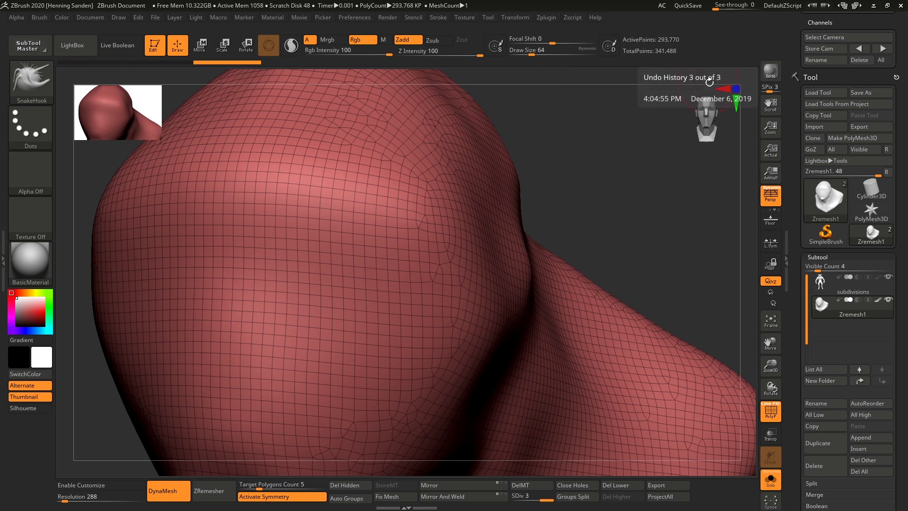
Set the bust's geometry to subdivision level 1 and hide the wireframe.
{"action": "scroll", "coordinate": [795, 160], "scroll_direction": "down", "scroll_amount": 10}
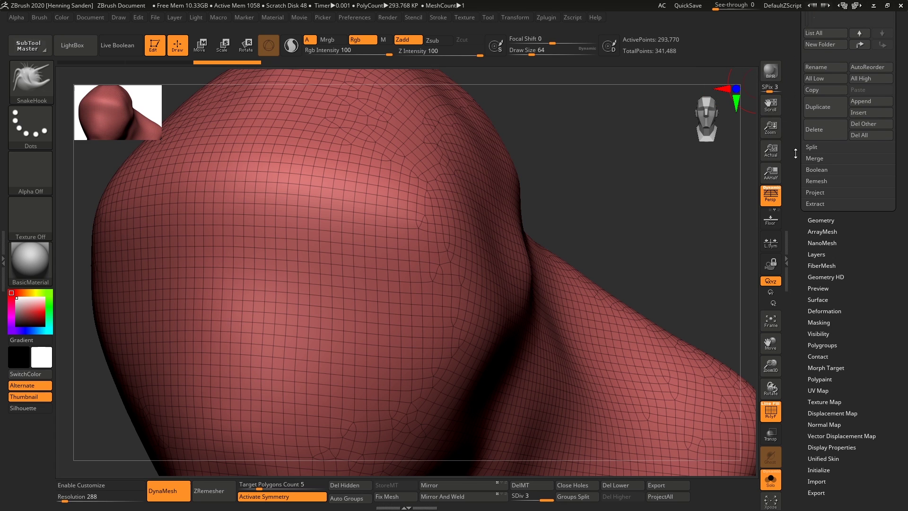
{"action": "left_click", "coordinate": [816, 220]}
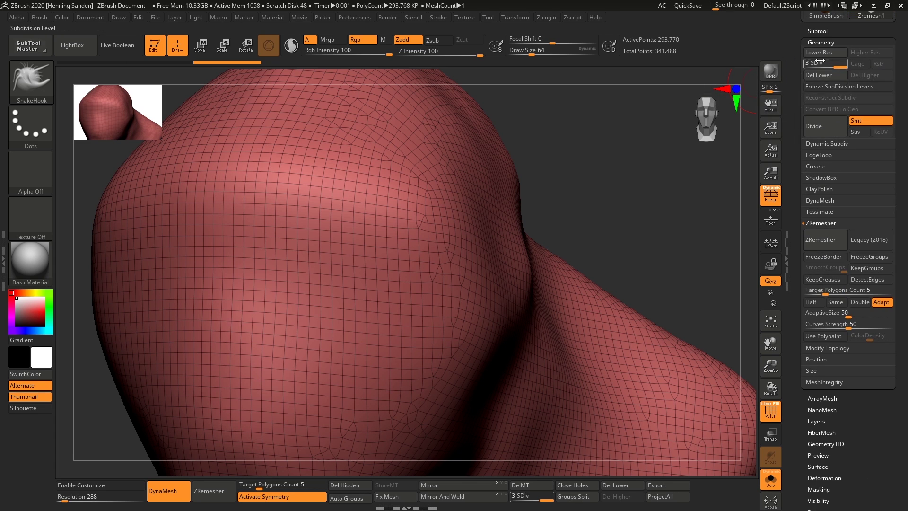
{"action": "left_click_drag", "start_coordinate": [838, 65], "coordinate": [807, 64]}
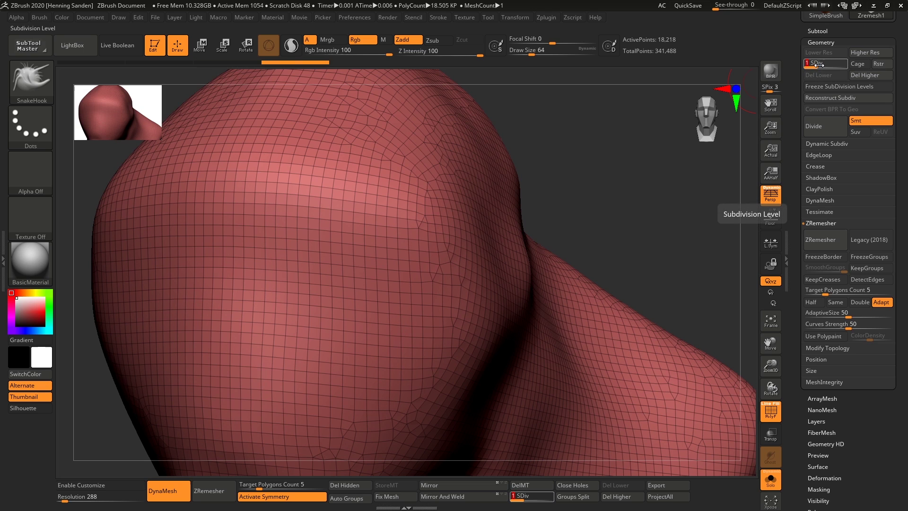
{"action": "key", "text": "f"}
{"action": "key", "text": "shift+f"}
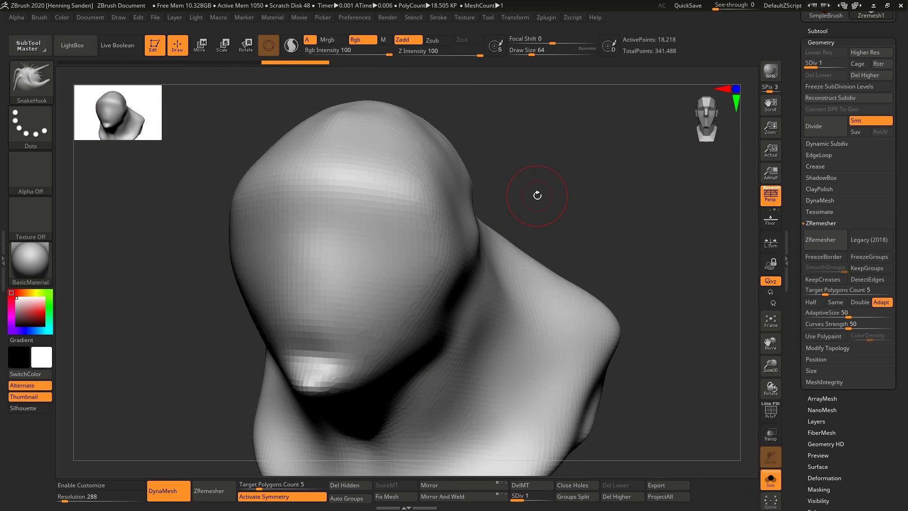
Carve the eye sockets into the face at the lowest subdivision level with the ClayBuildup brush.
{"action": "key", "text": "b"}
{"action": "key", "text": "c"}
{"action": "key", "text": "b"}
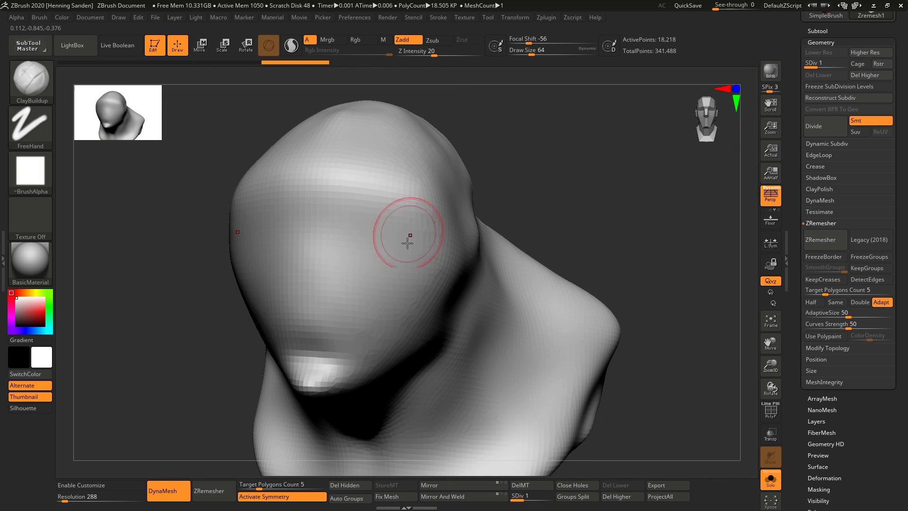
{"action": "mouse_move", "coordinate": [401, 235]}
{"action": "left_mouse_down", "text": "alt"}
{"action": "mouse_move", "coordinate": [358, 235]}
{"action": "mouse_move", "coordinate": [405, 243]}
{"action": "mouse_move", "coordinate": [401, 213]}
{"action": "left_mouse_up", "text": "alt"}
Return to subdivision level 3, set the draw size to 25 and add fine clay strokes along the brow.
{"action": "key", "text": "d"}
{"action": "key", "text": "d"}
{"action": "key", "text": "s"}
{"action": "left_click_drag", "start_coordinate": [421, 207], "coordinate": [391, 203]}
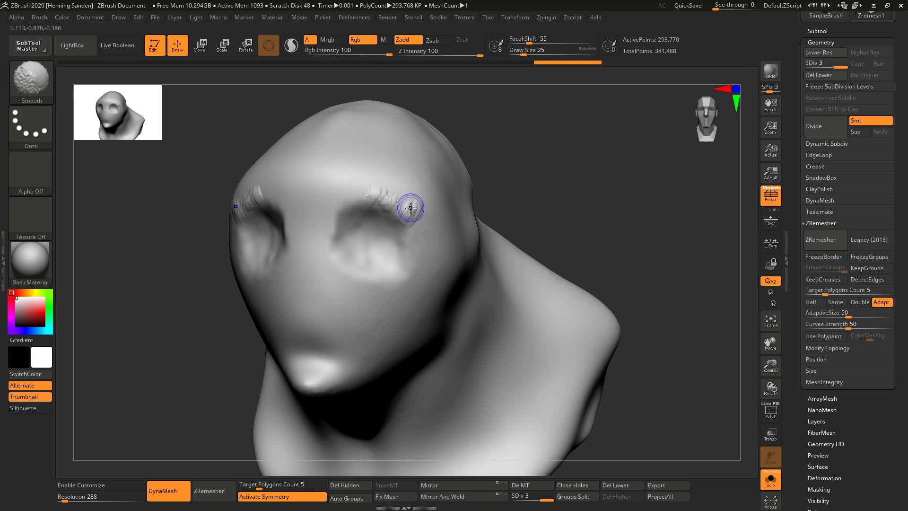
Deepen the eye sockets with ClayBuildup at subdivision level 1, and return the bust to level 3.
{"action": "key", "text": "shift+d"}
{"action": "key", "text": "shift+d"}
{"action": "key", "text": "s"}
{"action": "left_click_drag", "start_coordinate": [406, 226], "coordinate": [407, 227]}
{"action": "mouse_move", "coordinate": [395, 232]}
{"action": "left_mouse_down"}
{"action": "mouse_move", "coordinate": [363, 254]}
{"action": "mouse_move", "coordinate": [358, 237]}
{"action": "mouse_move", "coordinate": [401, 218]}
{"action": "mouse_move", "coordinate": [365, 208]}
{"action": "mouse_move", "coordinate": [406, 215]}
{"action": "left_mouse_up"}
{"action": "key", "text": "d"}
{"action": "key", "text": "d"}
{"action": "key", "text": "["}
{"action": "key", "text": "["}
{"action": "key", "text": "["}
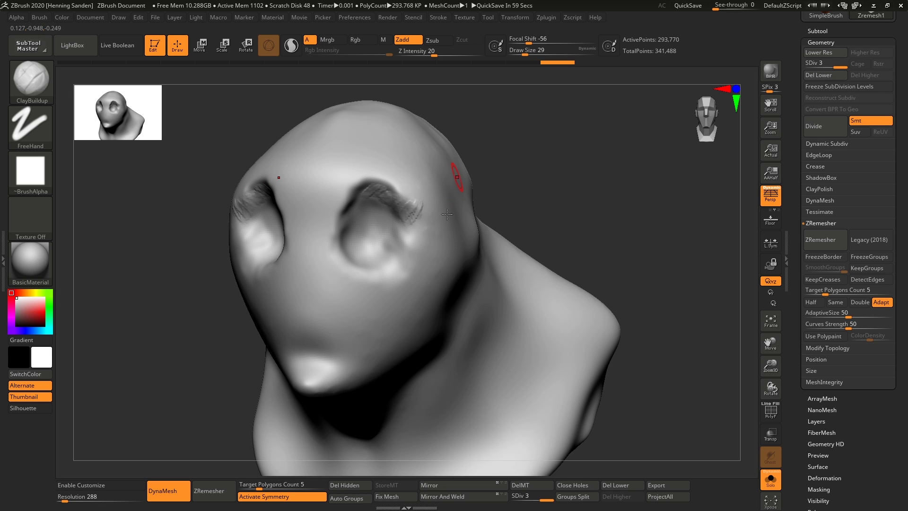
Set the draw size to 68 and switch to the SnakeHook brush for the side of the head.
{"action": "right_click_drag", "start_coordinate": [452, 225], "coordinate": [516, 237], "text": "ctrl"}
{"action": "mouse_move", "coordinate": [515, 236]}
{"action": "right_mouse_down"}
{"action": "mouse_move", "coordinate": [462, 220]}
{"action": "mouse_move", "coordinate": [511, 203]}
{"action": "right_mouse_up"}
{"action": "key", "text": "s"}
{"action": "left_click_drag", "start_coordinate": [468, 201], "coordinate": [476, 200]}
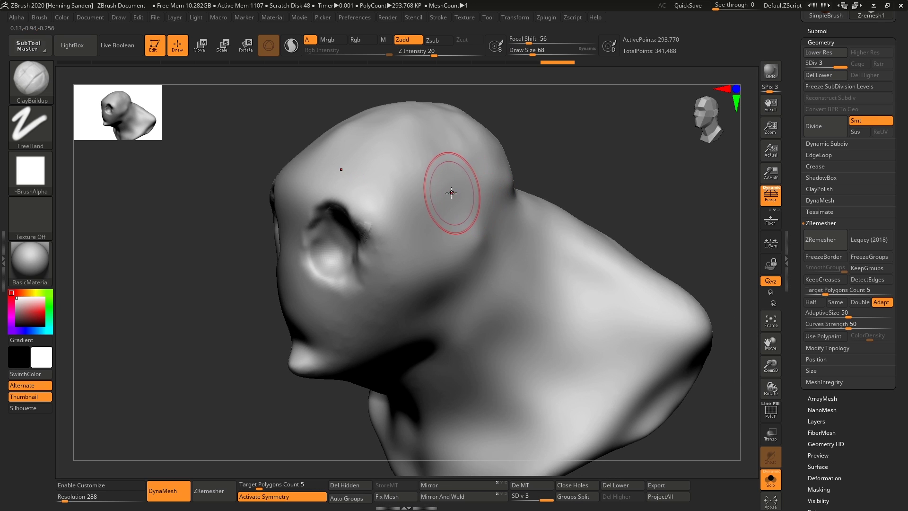
{"action": "key", "text": "b"}
{"action": "key", "text": "s"}
{"action": "key", "text": "h"}
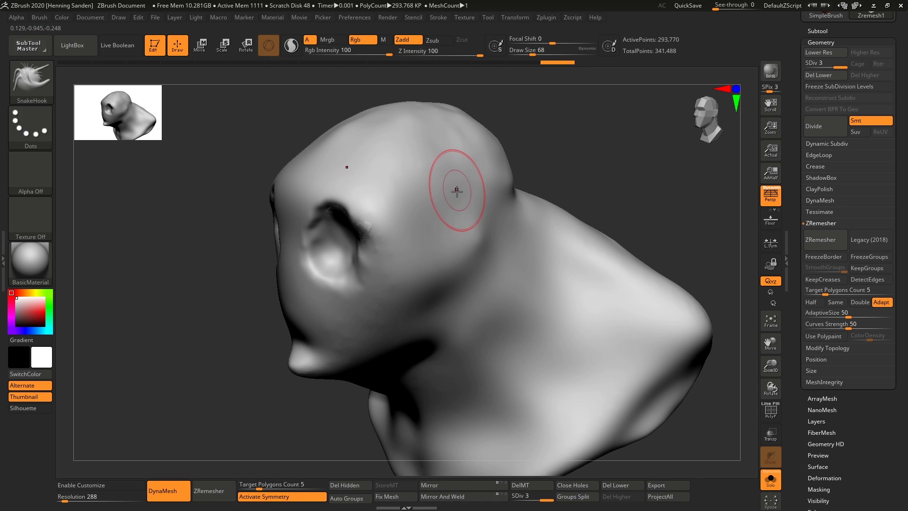
Pull a long horn out of the side of the head with SnakeHook at draw size 90, and show its wireframe.
{"action": "right_click_drag", "start_coordinate": [458, 192], "coordinate": [468, 207]}
{"action": "key", "text": "bracketright"}
{"action": "key", "text": "bracketright"}
{"action": "left_click_drag", "start_coordinate": [468, 207], "coordinate": [573, 156]}
{"action": "mouse_move", "coordinate": [526, 183]}
{"action": "left_mouse_down", "text": "shift"}
{"action": "mouse_move", "coordinate": [561, 185]}
{"action": "mouse_move", "coordinate": [541, 176]}
{"action": "left_mouse_up", "text": "shift"}
{"action": "key", "text": "shift+f"}
{"action": "right_click_drag", "start_coordinate": [548, 183], "coordinate": [539, 307], "text": "ctrl"}
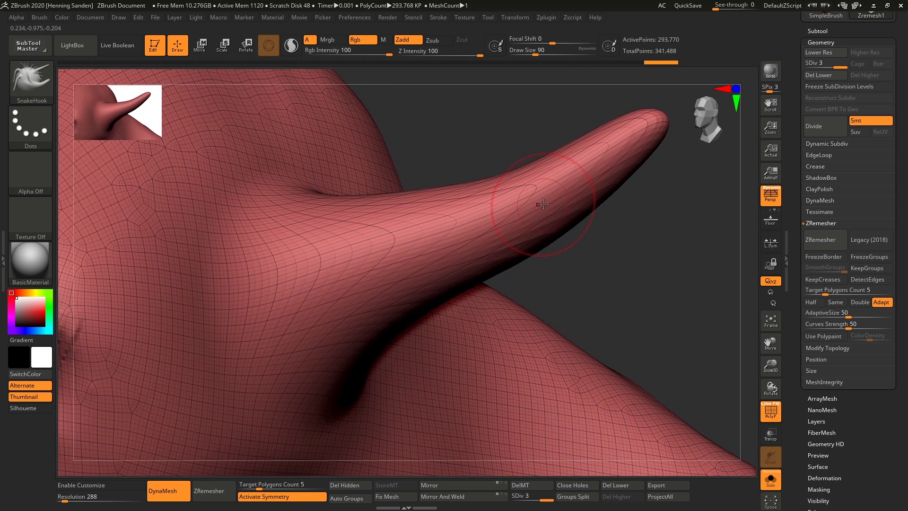
Add ClayBuildup strokes at draw size 74 over the stretched polygons of the horn.
{"action": "key", "text": "b"}
{"action": "key", "text": "c"}
{"action": "key", "text": "b"}
{"action": "key", "text": "s"}
{"action": "mouse_move", "coordinate": [544, 204]}
{"action": "left_mouse_down"}
{"action": "mouse_move", "coordinate": [589, 173]}
{"action": "mouse_move", "coordinate": [530, 210]}
{"action": "left_mouse_up"}
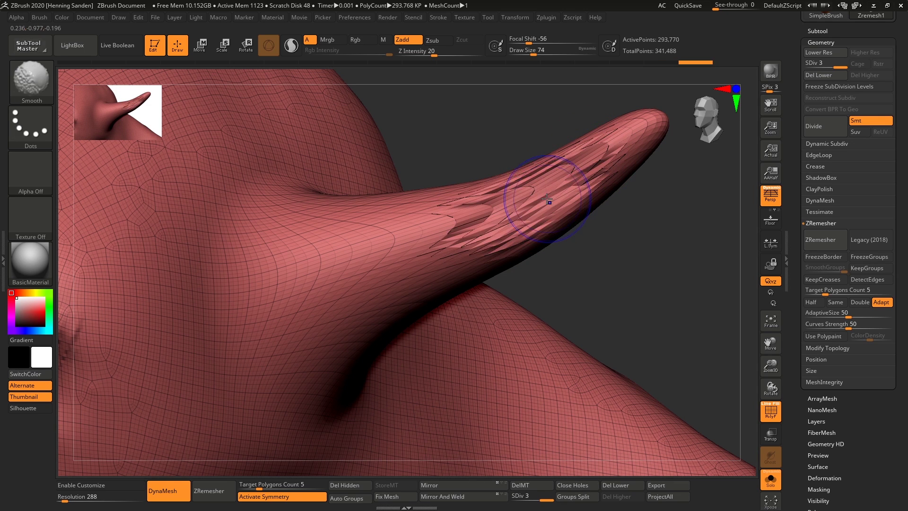
Hide the wireframe, extend the clay strokes on the horn and add comparison strokes on the temple above the eye.
{"action": "key", "text": "shift+f"}
{"action": "left_click_drag", "start_coordinate": [468, 257], "coordinate": [419, 239]}
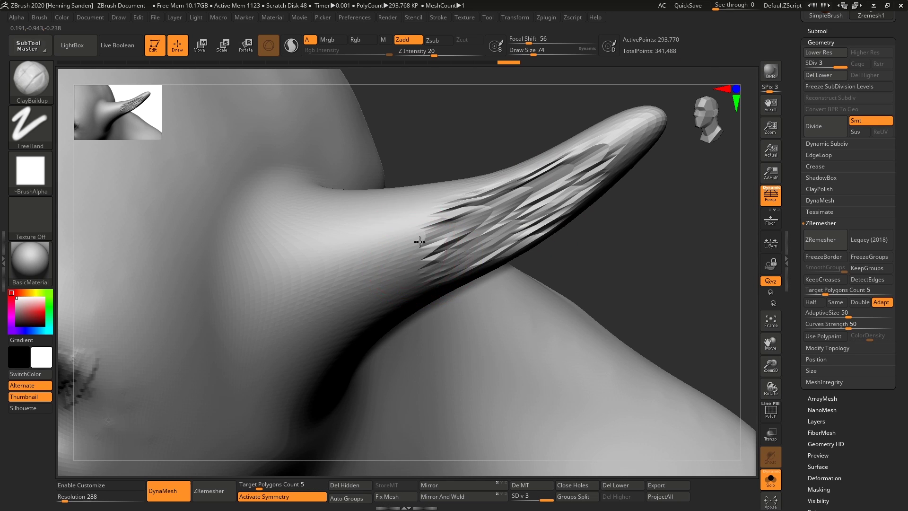
{"action": "right_click_drag", "start_coordinate": [420, 239], "coordinate": [587, 204], "text": "alt"}
{"action": "mouse_move", "coordinate": [349, 257]}
{"action": "left_mouse_down"}
{"action": "mouse_move", "coordinate": [329, 166]}
{"action": "mouse_move", "coordinate": [272, 241]}
{"action": "mouse_move", "coordinate": [302, 146]}
{"action": "left_mouse_up"}
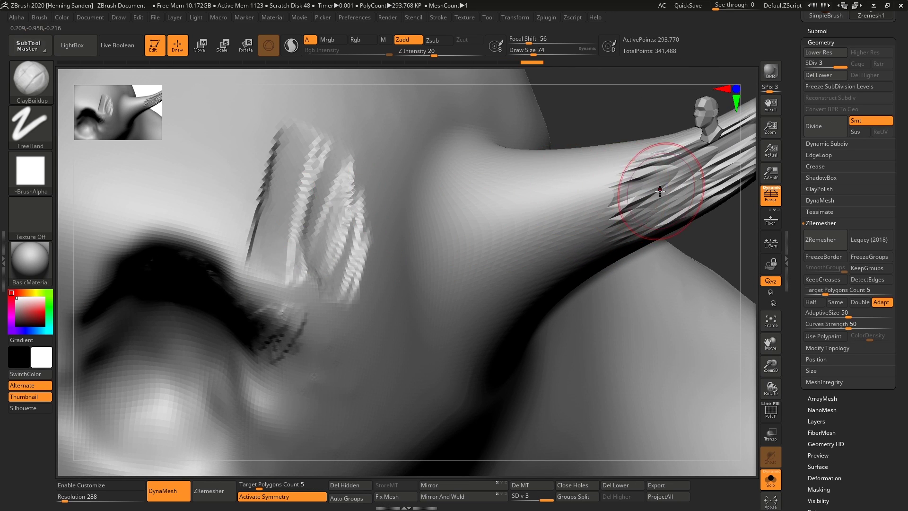
{"action": "mouse_move", "coordinate": [594, 213]}
{"action": "right_mouse_down", "text": "alt"}
{"action": "mouse_move", "coordinate": [412, 205]}
{"action": "mouse_move", "coordinate": [440, 250]}
{"action": "right_mouse_up", "text": "alt"}
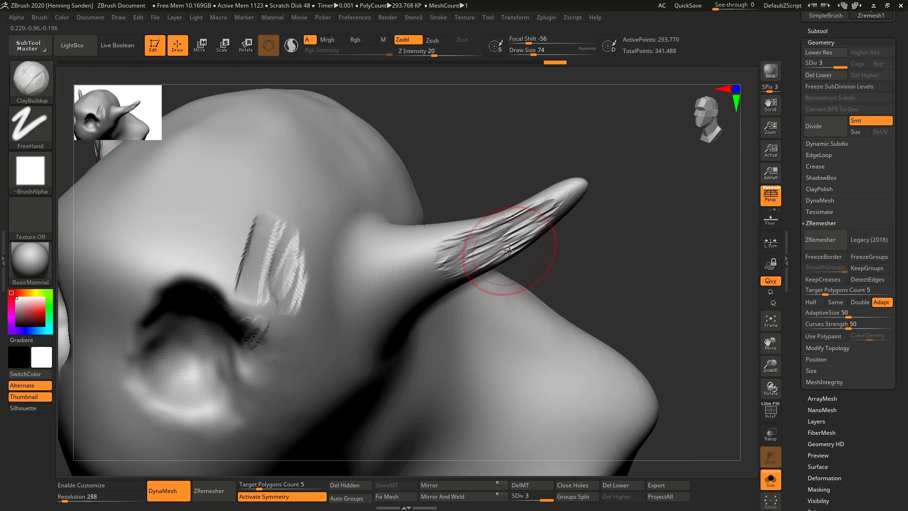
Subdivide the mesh twice more to level 5 and add fine ClayBuildup strokes at draw size 29 on the horn.
{"action": "key", "text": "ctrl+d"}
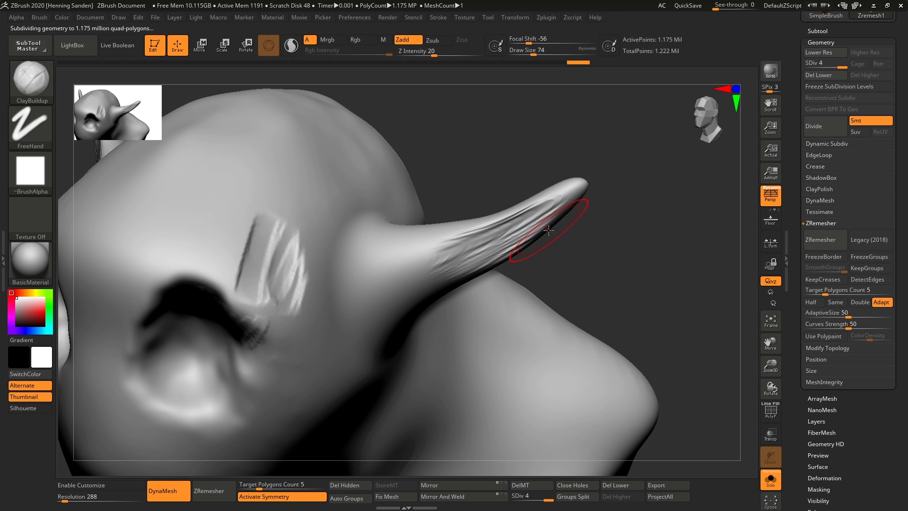
{"action": "key", "text": "ctrl+d"}
{"action": "mouse_move", "coordinate": [537, 223]}
{"action": "right_mouse_down", "text": "alt"}
{"action": "mouse_move", "coordinate": [540, 244]}
{"action": "mouse_move", "coordinate": [537, 233]}
{"action": "right_mouse_up", "text": "alt"}
{"action": "key", "text": "s"}
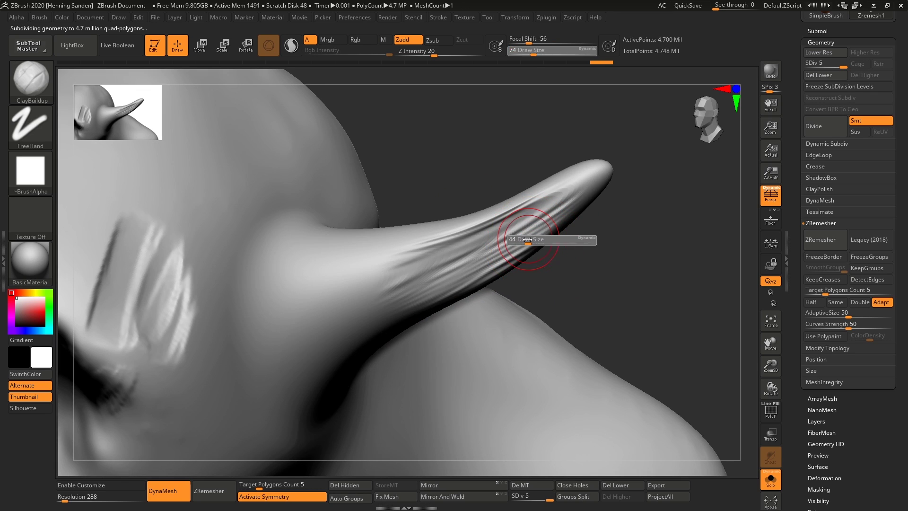
{"action": "left_click_drag", "start_coordinate": [536, 240], "coordinate": [527, 238]}
{"action": "mouse_move", "coordinate": [549, 214]}
{"action": "left_mouse_down"}
{"action": "mouse_move", "coordinate": [533, 232]}
{"action": "mouse_move", "coordinate": [494, 217]}
{"action": "left_mouse_up"}
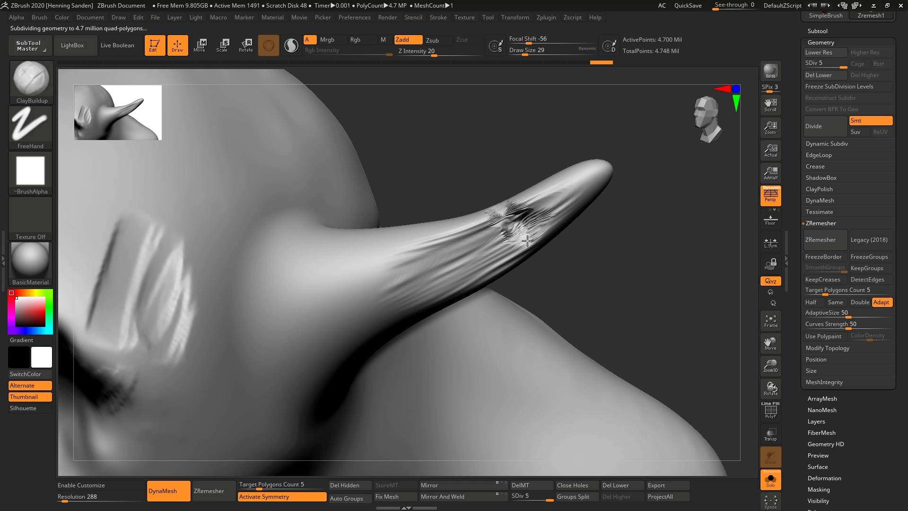
Build up a brow ridge that curves down around the outer edge of the eye socket with ClayBuildup.
{"action": "mouse_move", "coordinate": [504, 259]}
{"action": "right_mouse_down", "text": "ctrl"}
{"action": "mouse_move", "coordinate": [460, 308]}
{"action": "mouse_move", "coordinate": [448, 272]}
{"action": "mouse_move", "coordinate": [506, 260]}
{"action": "mouse_move", "coordinate": [401, 263]}
{"action": "right_mouse_up", "text": "ctrl"}
{"action": "key", "text": "s"}
{"action": "left_click_drag", "start_coordinate": [401, 264], "coordinate": [318, 196]}
{"action": "mouse_move", "coordinate": [393, 250]}
{"action": "left_mouse_down"}
{"action": "mouse_move", "coordinate": [387, 226]}
{"action": "mouse_move", "coordinate": [317, 162]}
{"action": "mouse_move", "coordinate": [382, 306]}
{"action": "mouse_move", "coordinate": [368, 308]}
{"action": "mouse_move", "coordinate": [403, 292]}
{"action": "left_mouse_up"}
Build up the cheekbone from the horn's base to below the eye with ClayBuildup at draw size 90.
{"action": "key", "text": "s"}
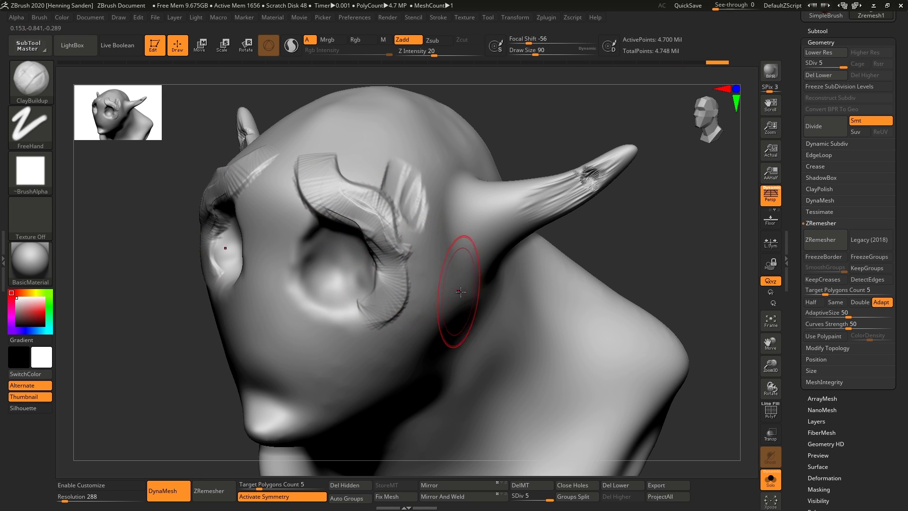
{"action": "mouse_move", "coordinate": [475, 258]}
{"action": "left_mouse_down"}
{"action": "mouse_move", "coordinate": [465, 285]}
{"action": "mouse_move", "coordinate": [333, 349]}
{"action": "left_mouse_up"}
{"action": "right_click_drag", "start_coordinate": [345, 369], "coordinate": [371, 349]}
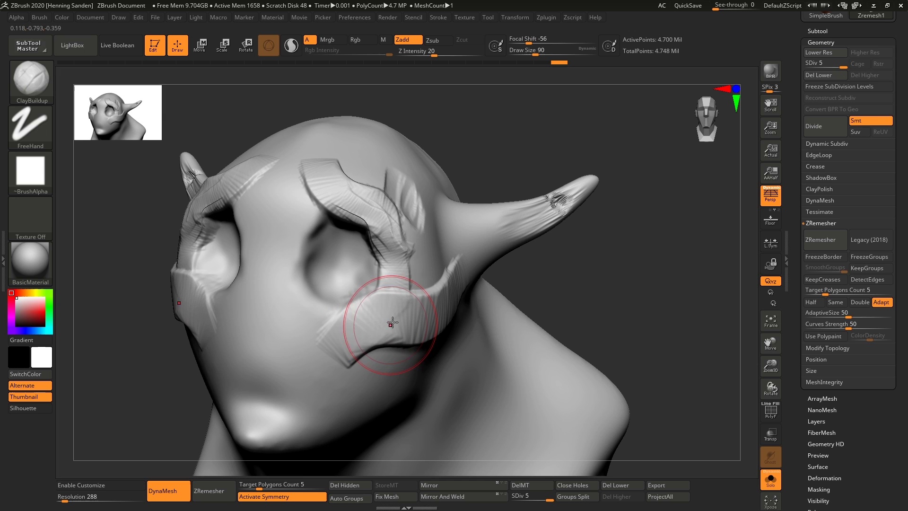
{"action": "left_click_drag", "start_coordinate": [391, 324], "coordinate": [340, 361]}
Step down to subdivision level 1, inspect the stretched horn topology in wireframe, and set the draw size to 62.
{"action": "key", "text": "shift+f"}
{"action": "key", "text": "shift+d"}
{"action": "key", "text": "shift+d"}
{"action": "key", "text": "shift+d"}
{"action": "key", "text": "shift+d"}
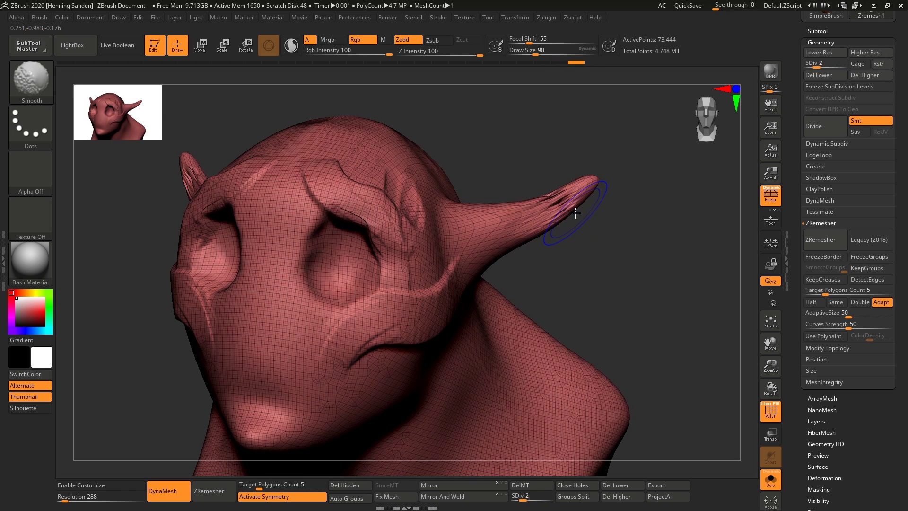
{"action": "mouse_move", "coordinate": [577, 214]}
{"action": "right_mouse_down"}
{"action": "mouse_move", "coordinate": [517, 215]}
{"action": "mouse_move", "coordinate": [527, 195]}
{"action": "mouse_move", "coordinate": [522, 212]}
{"action": "right_mouse_up"}
{"action": "key", "text": "s"}
{"action": "left_click_drag", "start_coordinate": [413, 196], "coordinate": [408, 196]}
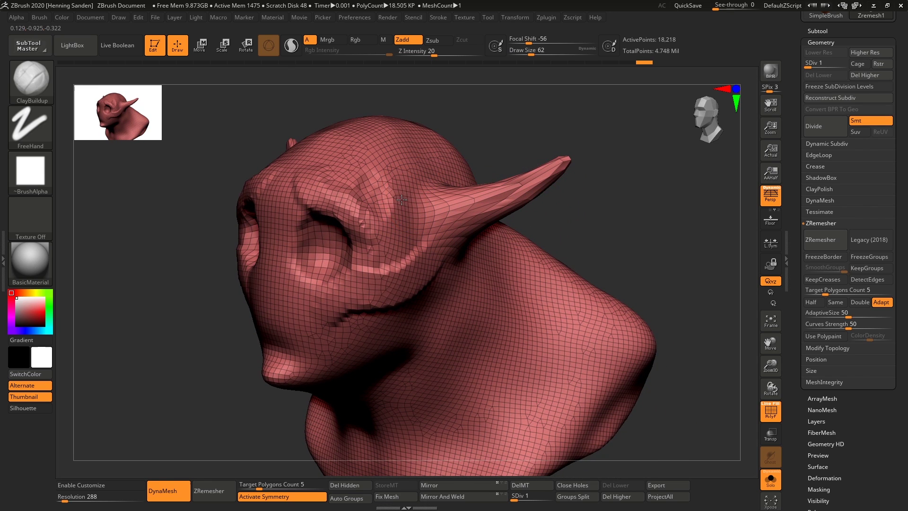
{"action": "key", "text": "shift+f"}
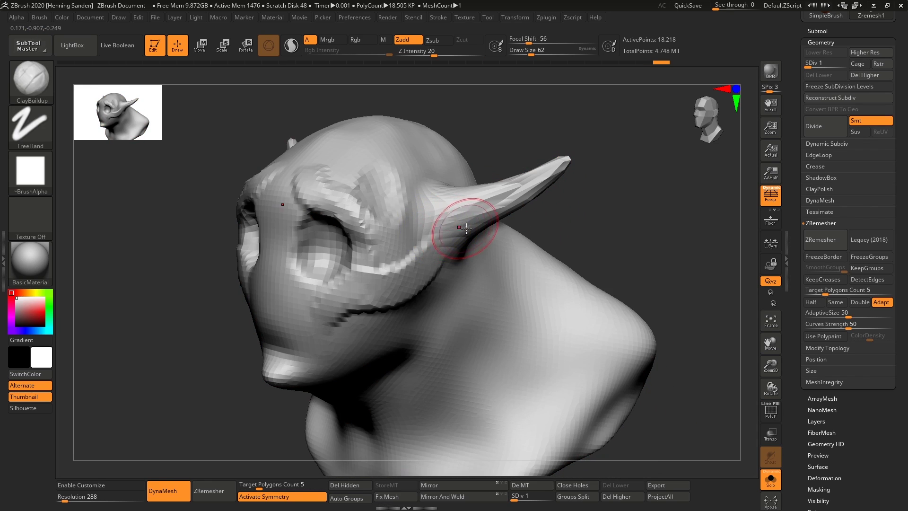
Compare the sculpted detail at subdivision level 4 with level 1, and delete all levels above level 1.
{"action": "key", "text": "d"}
{"action": "key", "text": "d"}
{"action": "key", "text": "d"}
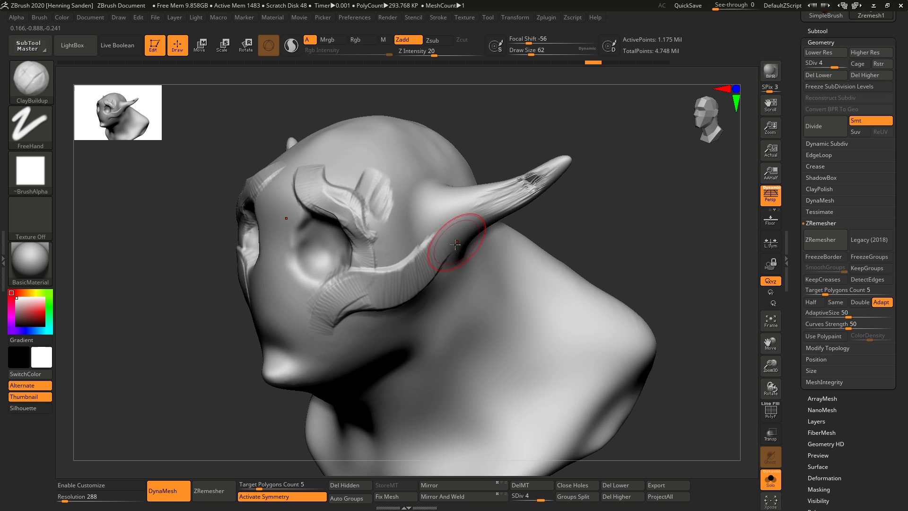
{"action": "key", "text": "shift+d"}
{"action": "key", "text": "shift+d"}
{"action": "key", "text": "shift+d"}
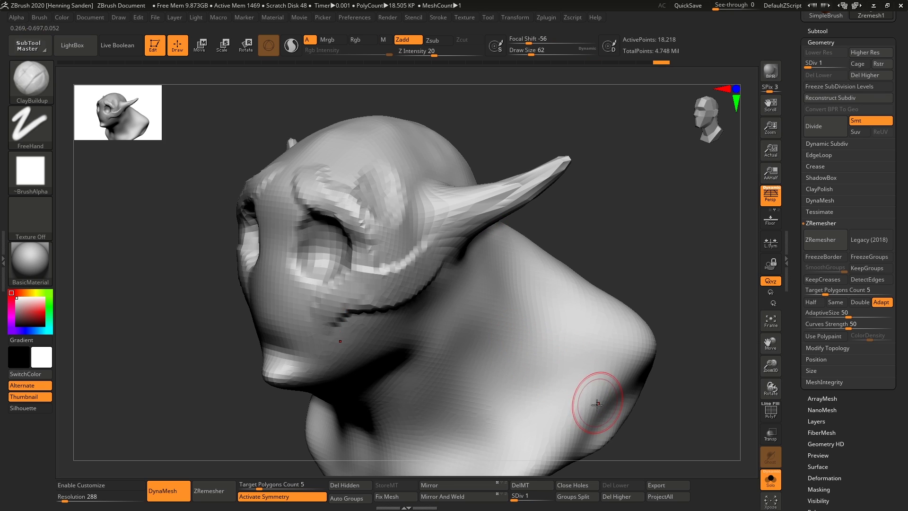
{"action": "left_click", "coordinate": [615, 497]}
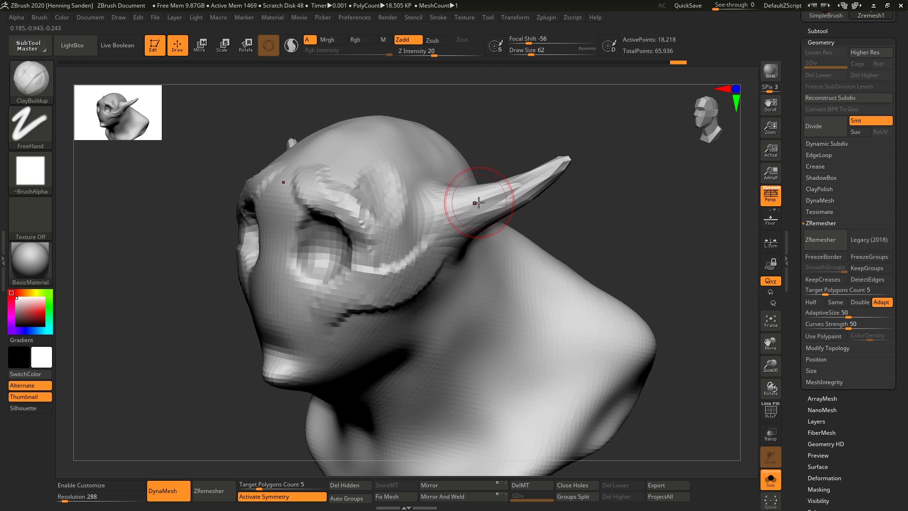
Pull a second horn from the temple using SnakeHook with Sculptris Pro mode enabled and the wireframe shown.
{"action": "key", "text": "b"}
{"action": "key", "text": "s"}
{"action": "key", "text": "h"}
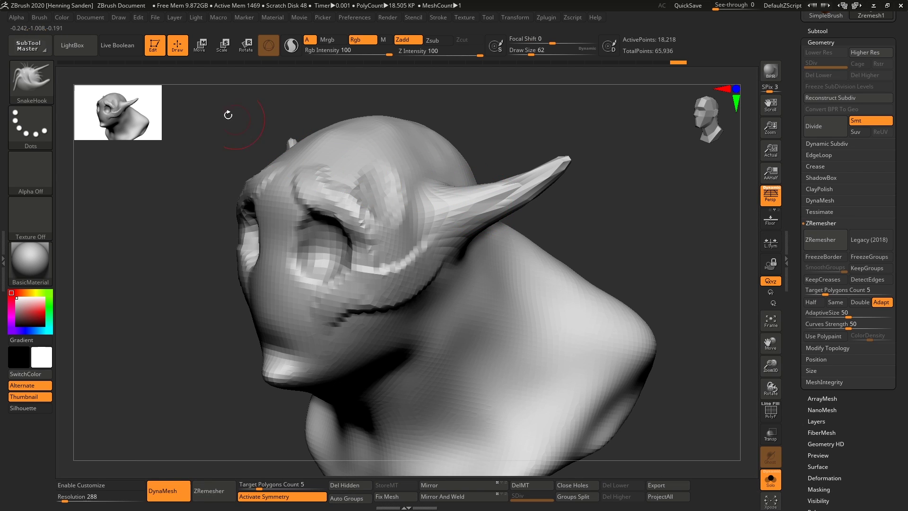
{"action": "left_click", "coordinate": [32, 80]}
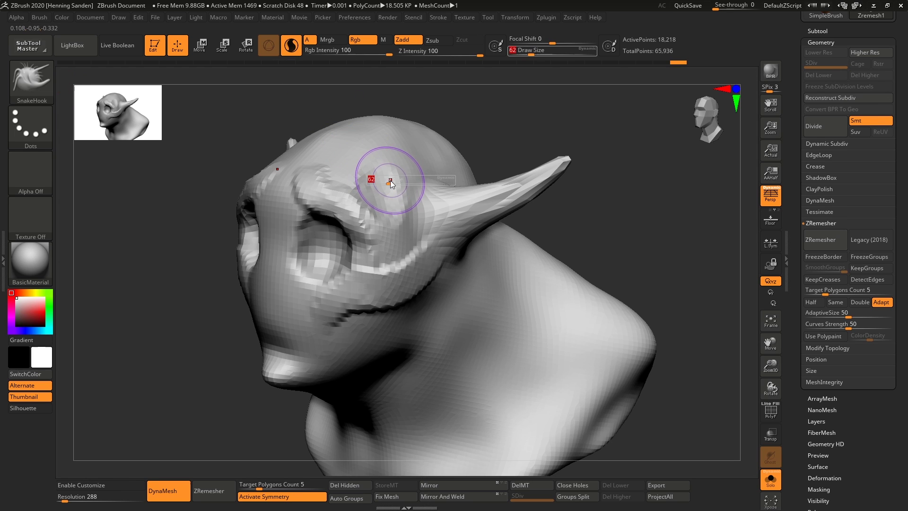
{"action": "key", "text": "shift+f"}
{"action": "left_click_drag", "start_coordinate": [399, 185], "coordinate": [516, 120]}
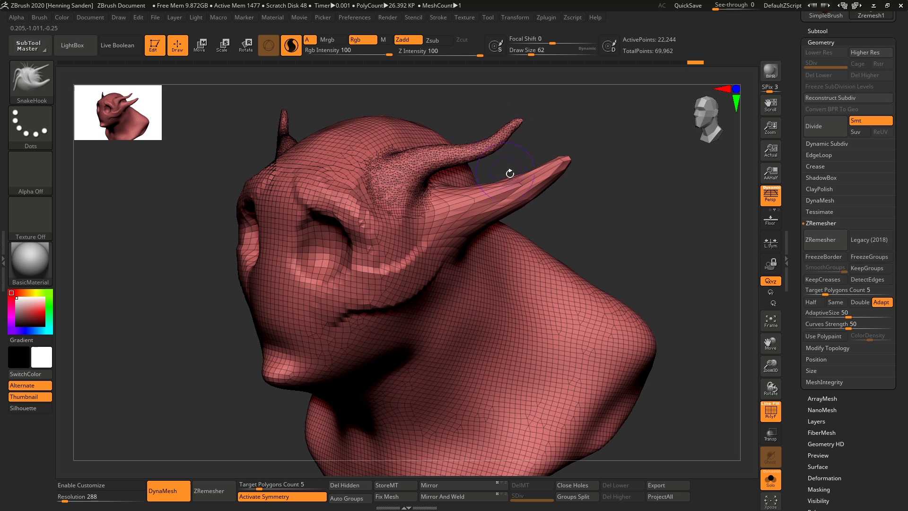
Pull a third pair of horns upward from the forehead above the brows with SnakeHook at draw size 62.
{"action": "mouse_move", "coordinate": [510, 174]}
{"action": "left_mouse_down", "text": "shift"}
{"action": "mouse_move", "coordinate": [525, 182]}
{"action": "mouse_move", "coordinate": [479, 218]}
{"action": "mouse_move", "coordinate": [469, 203]}
{"action": "mouse_move", "coordinate": [466, 225]}
{"action": "mouse_move", "coordinate": [437, 237]}
{"action": "mouse_move", "coordinate": [365, 300]}
{"action": "left_mouse_up", "text": "shift"}
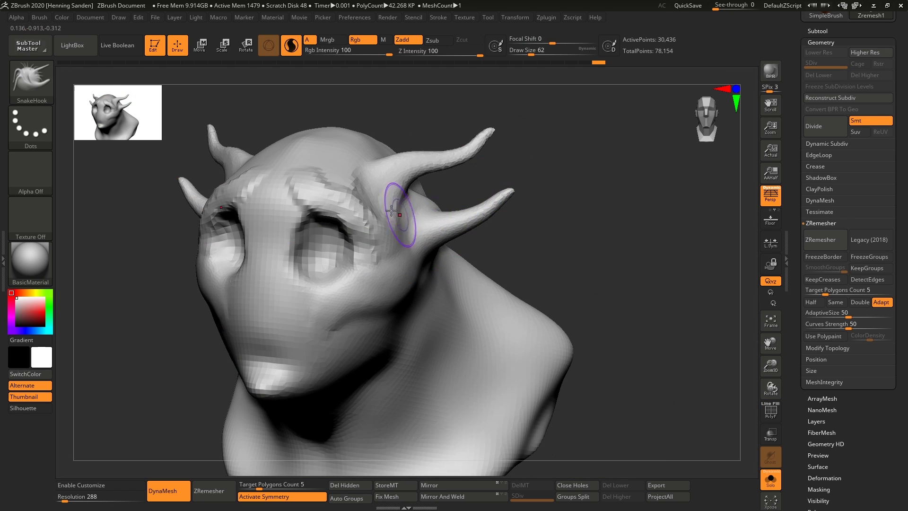
{"action": "left_click_drag", "start_coordinate": [338, 146], "coordinate": [381, 116]}
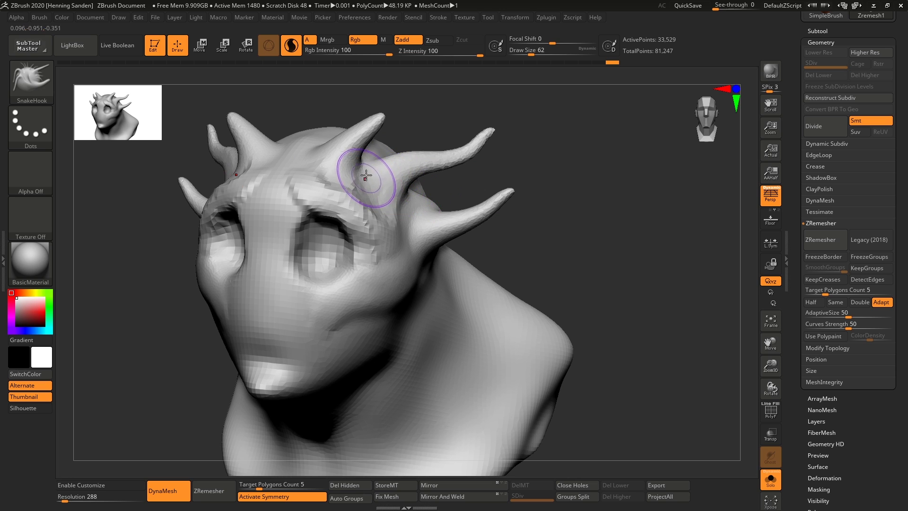
{"action": "left_click_drag", "start_coordinate": [365, 178], "coordinate": [376, 147]}
Extend the chest downward into a full torso with SnakeHook at draw size 197.
{"action": "right_click_drag", "start_coordinate": [421, 416], "coordinate": [415, 294], "text": "alt"}
{"action": "key", "text": "s"}
{"action": "left_click_drag", "start_coordinate": [416, 297], "coordinate": [432, 298]}
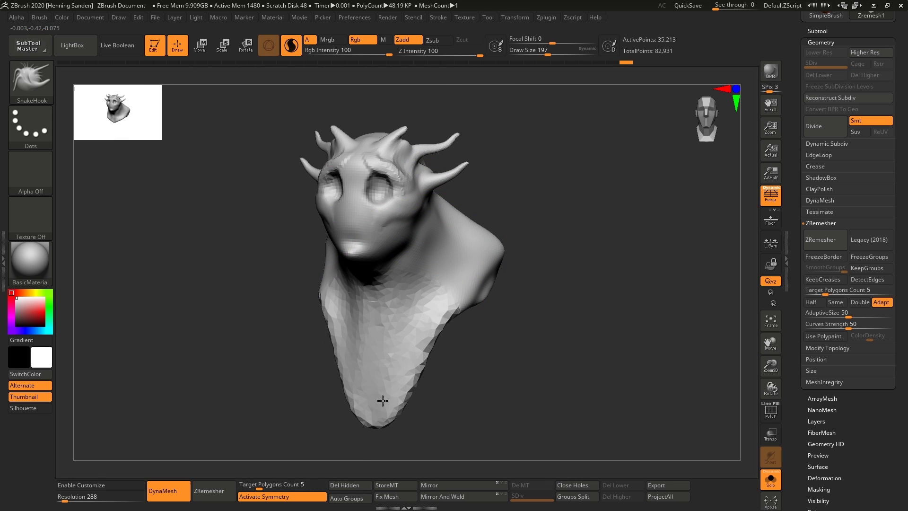
{"action": "left_click_drag", "start_coordinate": [383, 401], "coordinate": [402, 408]}
{"action": "left_click_drag", "start_coordinate": [414, 352], "coordinate": [466, 373]}
{"action": "left_click_drag", "start_coordinate": [504, 334], "coordinate": [450, 331]}
{"action": "left_click_drag", "start_coordinate": [456, 368], "coordinate": [487, 376]}
{"action": "mouse_move", "coordinate": [501, 349]}
{"action": "left_mouse_down"}
{"action": "mouse_move", "coordinate": [533, 296]}
{"action": "mouse_move", "coordinate": [526, 296]}
{"action": "left_mouse_up"}
Pull a pair of long arms down and outward from the shoulders, adjusting the draw size between strokes.
{"action": "key", "text": "s"}
{"action": "mouse_move", "coordinate": [511, 288]}
{"action": "left_mouse_down"}
{"action": "mouse_move", "coordinate": [532, 296]}
{"action": "mouse_move", "coordinate": [579, 374]}
{"action": "left_mouse_up"}
{"action": "key", "text": "s"}
{"action": "left_click_drag", "start_coordinate": [543, 315], "coordinate": [536, 316]}
{"action": "key", "text": "s"}
{"action": "left_click_drag", "start_coordinate": [571, 363], "coordinate": [573, 365]}
{"action": "left_click_drag", "start_coordinate": [579, 374], "coordinate": [602, 411]}
Pull a pair of legs out of the torso's lower edge and bend their ends into feet, finishing at draw size 104.
{"action": "mouse_move", "coordinate": [558, 402]}
{"action": "right_mouse_down"}
{"action": "mouse_move", "coordinate": [493, 393]}
{"action": "mouse_move", "coordinate": [484, 231]}
{"action": "mouse_move", "coordinate": [477, 331]}
{"action": "right_mouse_up"}
{"action": "left_click_drag", "start_coordinate": [477, 331], "coordinate": [498, 408]}
{"action": "mouse_move", "coordinate": [497, 408]}
{"action": "right_mouse_down"}
{"action": "mouse_move", "coordinate": [506, 361]}
{"action": "mouse_move", "coordinate": [511, 381]}
{"action": "mouse_move", "coordinate": [489, 384]}
{"action": "right_mouse_up"}
{"action": "key", "text": "s"}
{"action": "mouse_move", "coordinate": [489, 418]}
{"action": "left_mouse_down"}
{"action": "mouse_move", "coordinate": [475, 434]}
{"action": "mouse_move", "coordinate": [449, 432]}
{"action": "left_mouse_up"}
{"action": "right_click_drag", "start_coordinate": [478, 402], "coordinate": [522, 384]}
{"action": "right_click_drag", "start_coordinate": [492, 317], "coordinate": [480, 360], "text": "alt"}
{"action": "right_click_drag", "start_coordinate": [470, 274], "coordinate": [478, 313], "text": "alt"}
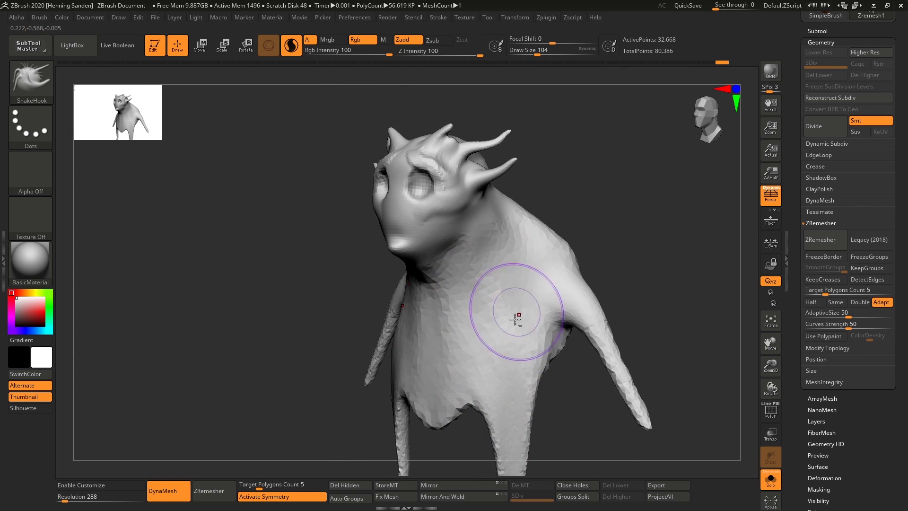
{"action": "left_click_drag", "start_coordinate": [516, 320], "coordinate": [487, 217]}
{"action": "key", "text": "shift+f"}
{"action": "key", "text": "shift+f"}
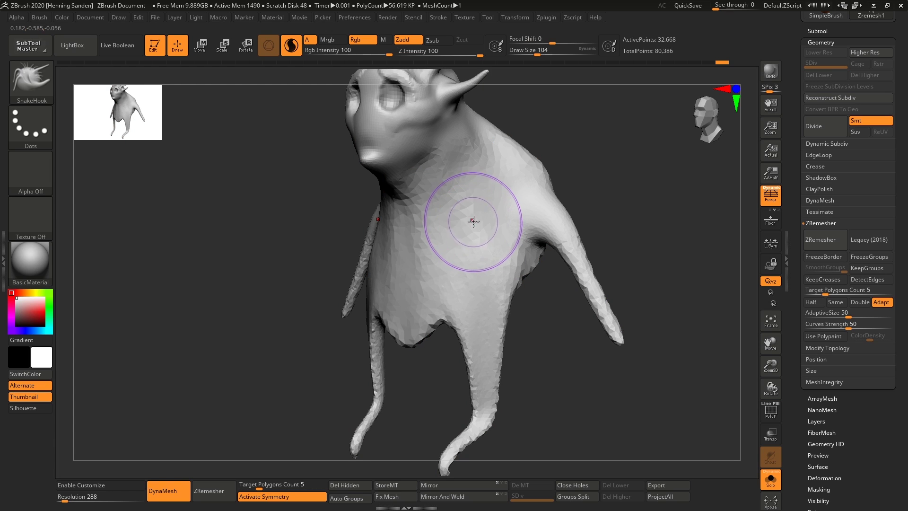
{"action": "left_click_drag", "start_coordinate": [480, 174], "coordinate": [477, 216]}
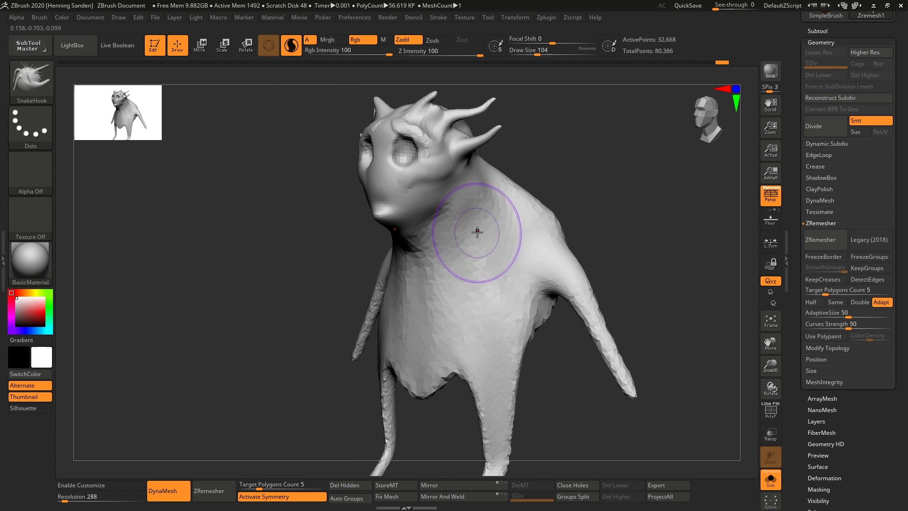
Try to pull geometry out of the creature's upper back with SnakeHook at draw size 120.
{"action": "right_click_drag", "start_coordinate": [477, 232], "coordinate": [517, 219]}
{"action": "key", "text": "s"}
{"action": "left_click", "coordinate": [546, 205]}
{"action": "left_click_drag", "start_coordinate": [546, 205], "coordinate": [614, 134]}
{"action": "key", "text": "ctrl+z"}
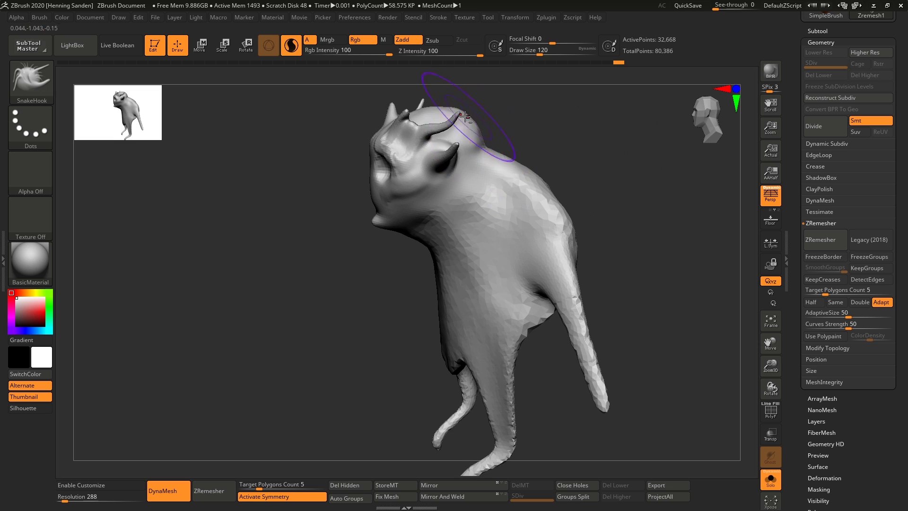
Stretch the lower horn back from the cheek and turn its tip upward with SnakeHook at draw size 120.
{"action": "right_click_drag", "start_coordinate": [465, 116], "coordinate": [506, 290], "text": "alt"}
{"action": "mouse_move", "coordinate": [500, 330]}
{"action": "left_mouse_down"}
{"action": "mouse_move", "coordinate": [532, 331]}
{"action": "mouse_move", "coordinate": [528, 344]}
{"action": "left_mouse_up"}
{"action": "right_click_drag", "start_coordinate": [528, 343], "coordinate": [454, 340]}
{"action": "left_click_drag", "start_coordinate": [520, 327], "coordinate": [546, 340]}
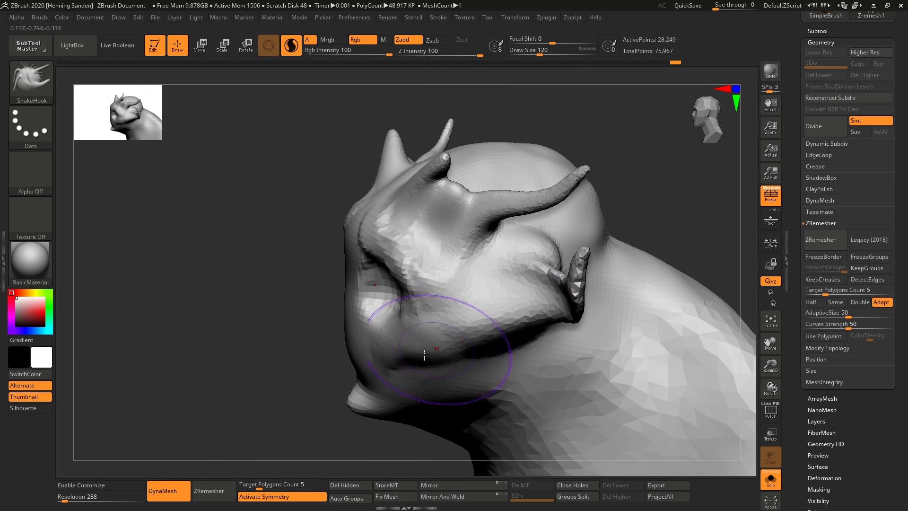
Push an open mouth cavity into the lower face with SnakeHook at draw size 74.
{"action": "right_click_drag", "start_coordinate": [441, 354], "coordinate": [438, 258], "text": "alt"}
{"action": "right_click_drag", "start_coordinate": [437, 258], "coordinate": [458, 260]}
{"action": "key", "text": "s"}
{"action": "left_click", "coordinate": [438, 258]}
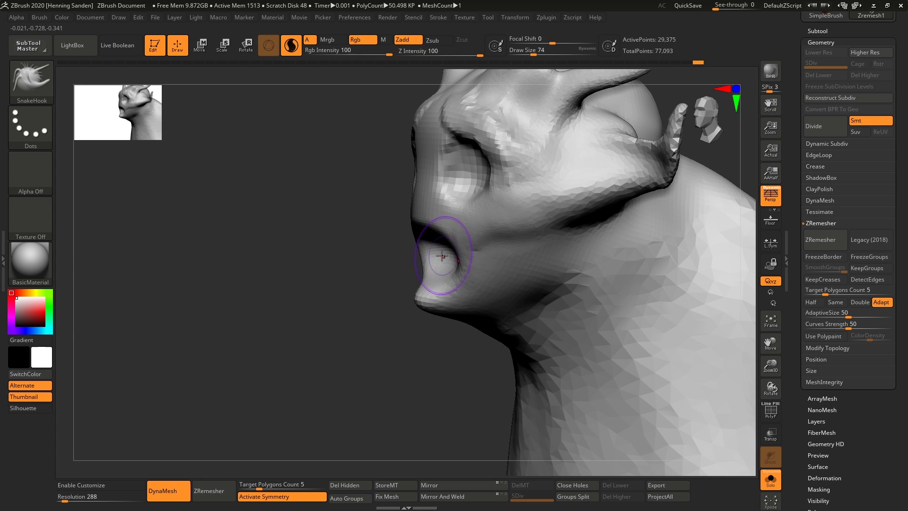
{"action": "left_click_drag", "start_coordinate": [462, 251], "coordinate": [468, 257]}
{"action": "right_click_drag", "start_coordinate": [378, 265], "coordinate": [461, 263]}
{"action": "left_click_drag", "start_coordinate": [471, 238], "coordinate": [476, 255]}
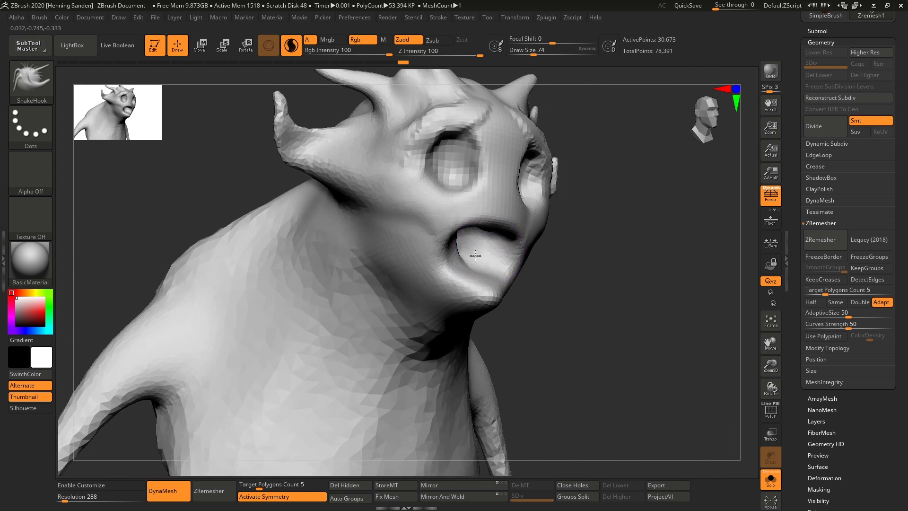
Deepen the mouth cavity and smooth its interior with the wireframe shown and the draw size at 234.
{"action": "right_click_drag", "start_coordinate": [476, 255], "coordinate": [433, 254]}
{"action": "key", "text": "shift+f"}
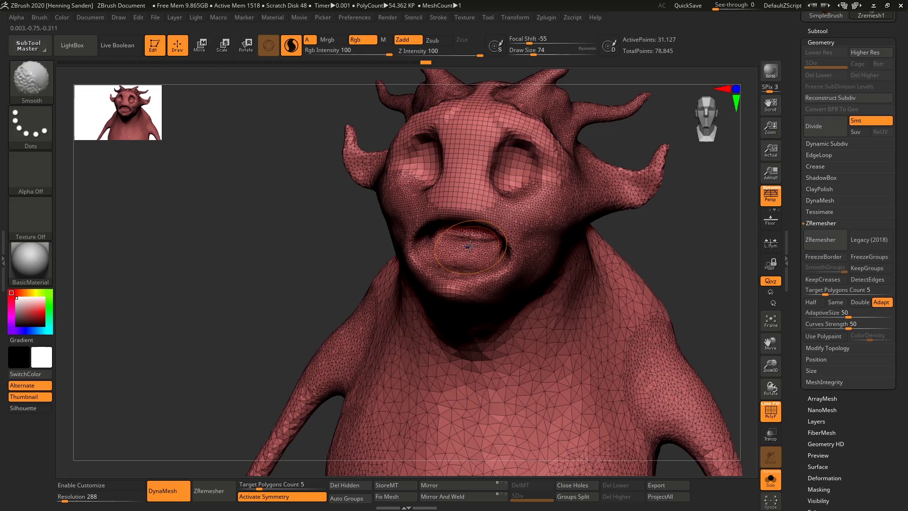
{"action": "right_click_drag", "start_coordinate": [470, 230], "coordinate": [454, 252], "text": "alt"}
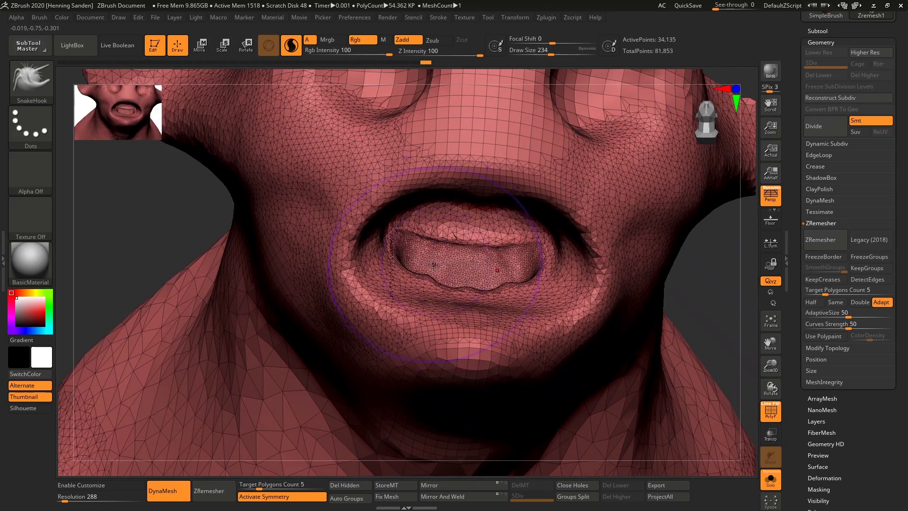
{"action": "left_click_drag", "start_coordinate": [434, 264], "coordinate": [409, 270], "text": "shift"}
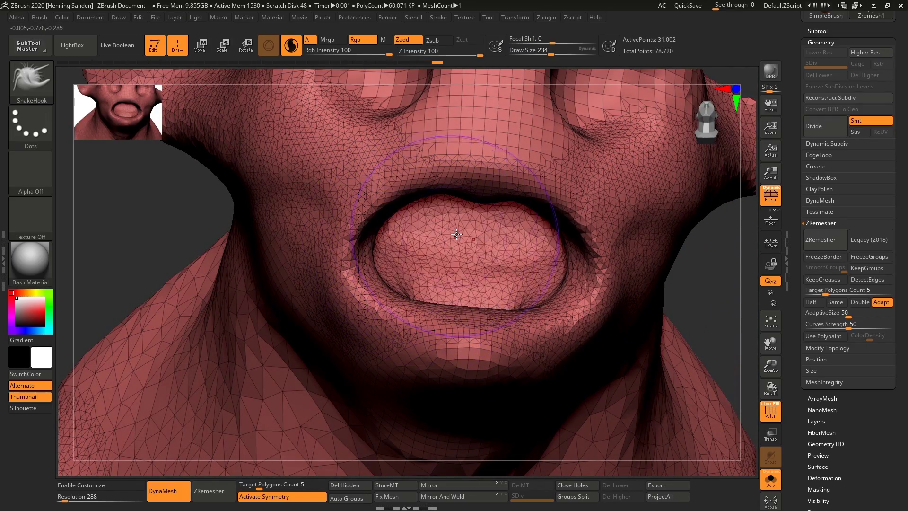
{"action": "left_click_drag", "start_coordinate": [457, 234], "coordinate": [459, 242]}
Switch to ClayBuildup at draw size 80, turn off Sculptris Pro, and remesh the creature with DynaMesh at resolution 288.
{"action": "mouse_move", "coordinate": [460, 242]}
{"action": "right_mouse_down"}
{"action": "mouse_move", "coordinate": [464, 255]}
{"action": "mouse_move", "coordinate": [472, 222]}
{"action": "mouse_move", "coordinate": [501, 236]}
{"action": "mouse_move", "coordinate": [463, 247]}
{"action": "mouse_move", "coordinate": [478, 278]}
{"action": "mouse_move", "coordinate": [482, 243]}
{"action": "right_mouse_up"}
{"action": "key", "text": "s"}
{"action": "mouse_move", "coordinate": [482, 243]}
{"action": "left_mouse_down"}
{"action": "mouse_move", "coordinate": [472, 243]}
{"action": "mouse_move", "coordinate": [513, 243]}
{"action": "left_mouse_up"}
{"action": "key", "text": "s"}
{"action": "key", "text": "b"}
{"action": "key", "text": "c"}
{"action": "key", "text": "b"}
{"action": "key", "text": "s"}
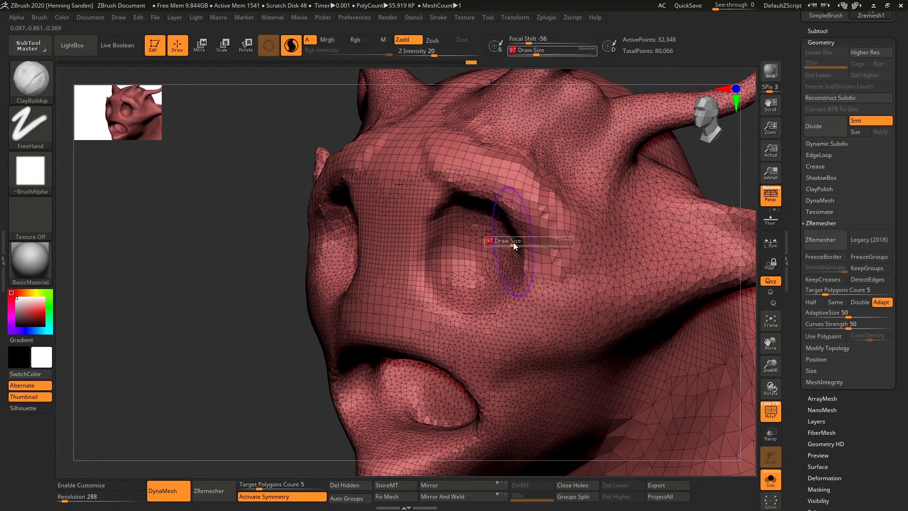
{"action": "right_click_drag", "start_coordinate": [513, 244], "coordinate": [556, 236]}
{"action": "mouse_move", "coordinate": [541, 246]}
{"action": "left_mouse_down"}
{"action": "mouse_move", "coordinate": [513, 203]}
{"action": "mouse_move", "coordinate": [428, 244]}
{"action": "left_mouse_up"}
{"action": "mouse_move", "coordinate": [429, 243]}
{"action": "right_mouse_down"}
{"action": "mouse_move", "coordinate": [492, 241]}
{"action": "mouse_move", "coordinate": [487, 203]}
{"action": "mouse_move", "coordinate": [458, 180]}
{"action": "right_mouse_up"}
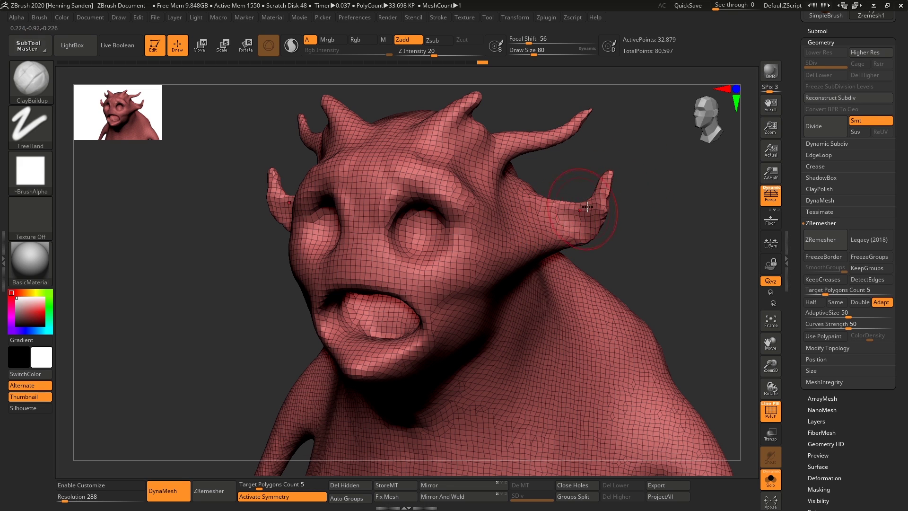
Open the subdivisions model and examine the topology of its face, torso and arms with and without wireframe.
{"action": "right_click_drag", "start_coordinate": [553, 214], "coordinate": [572, 213]}
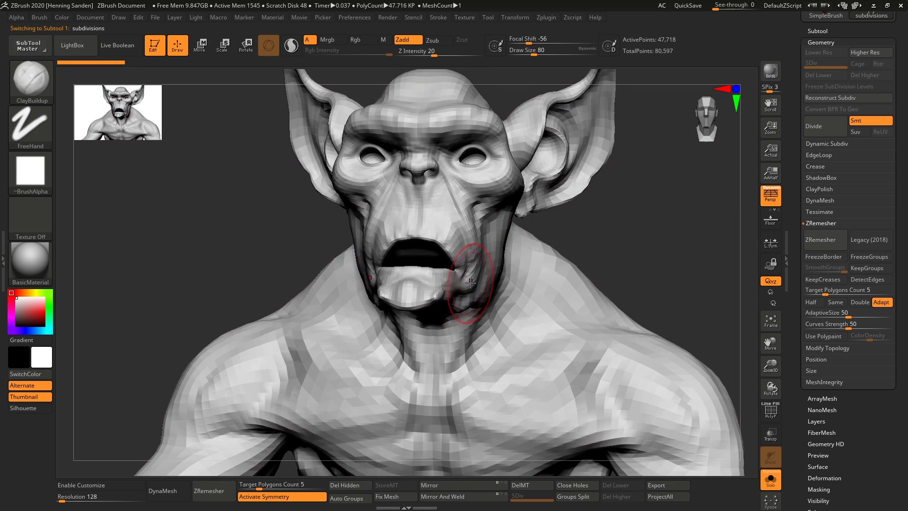
{"action": "right_click_drag", "start_coordinate": [470, 282], "coordinate": [520, 269]}
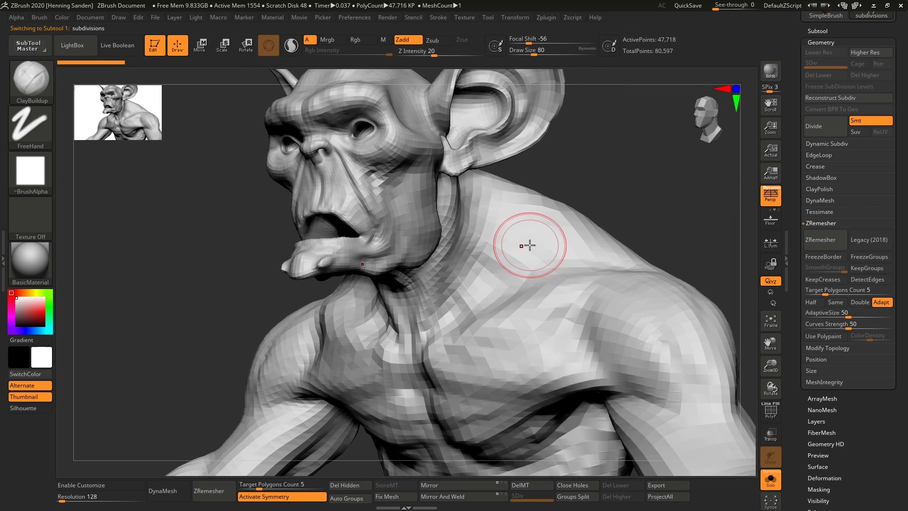
{"action": "key", "text": "shift+f"}
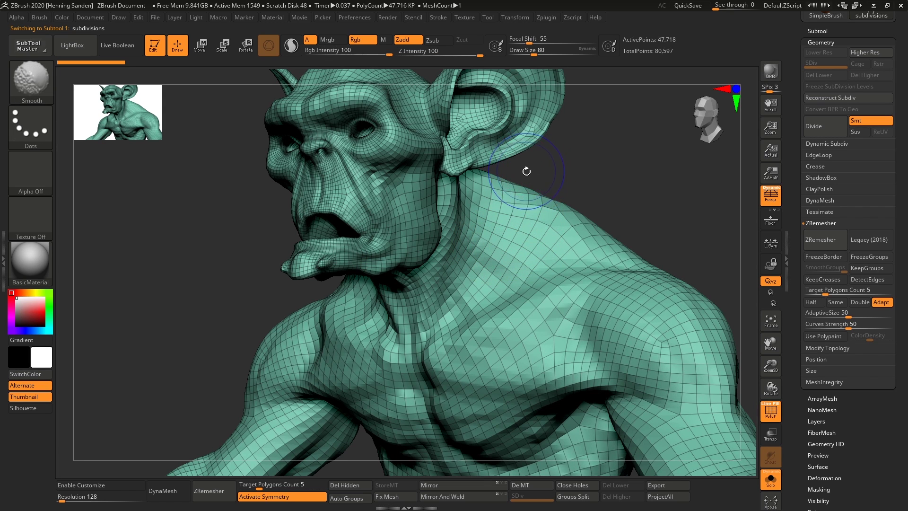
{"action": "key", "text": "shift+f"}
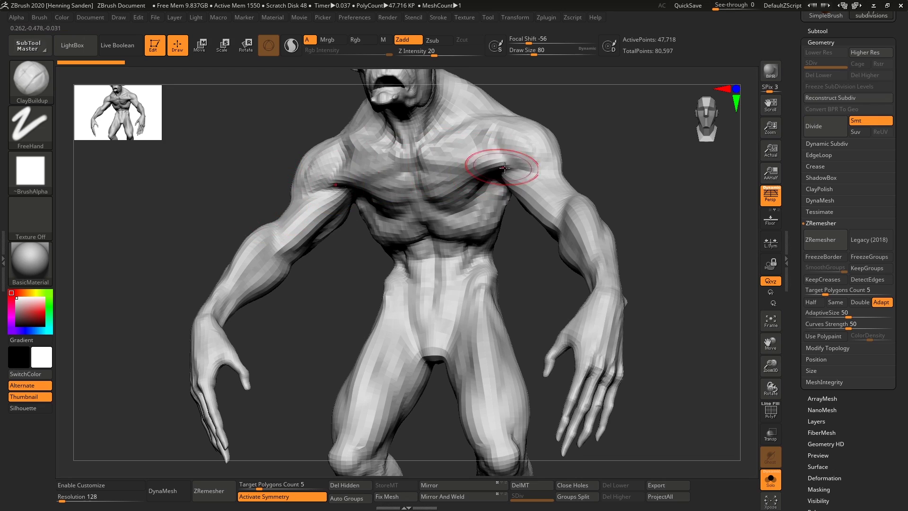
{"action": "key", "text": "shift+f"}
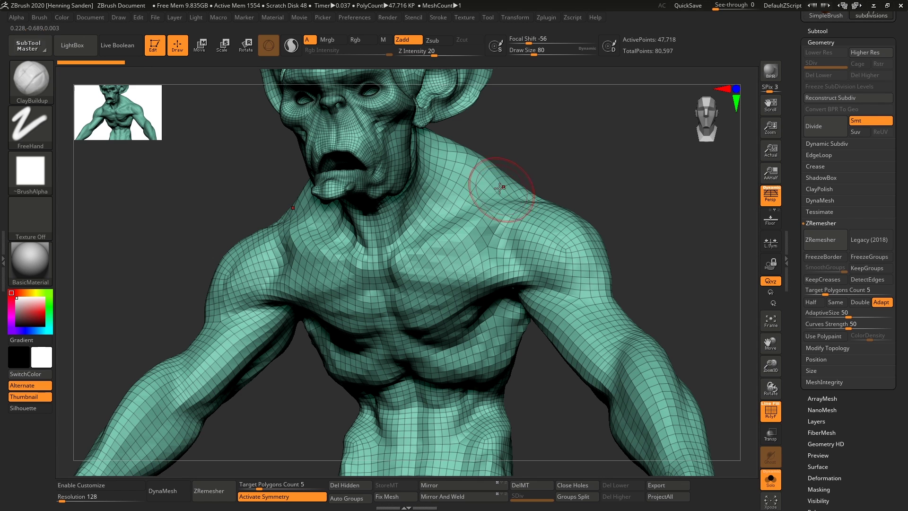
{"action": "right_click_drag", "start_coordinate": [499, 182], "coordinate": [529, 189]}
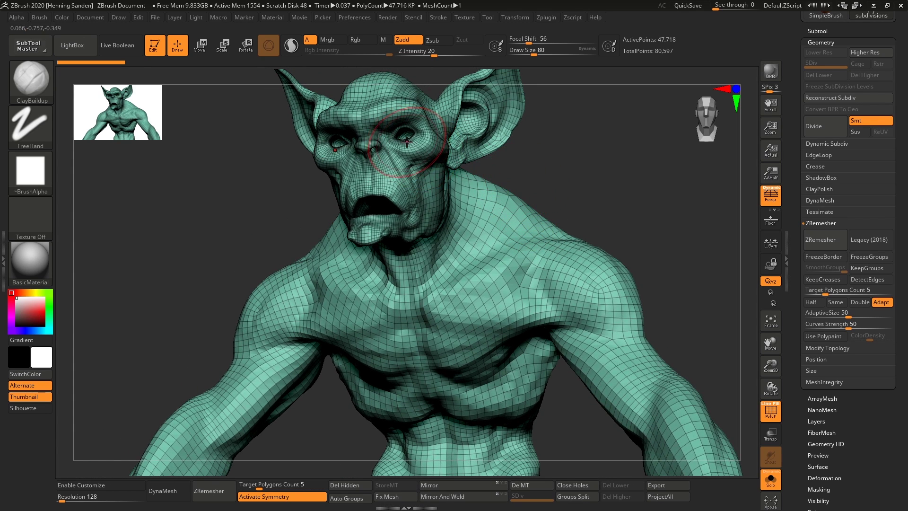
{"action": "right_click_drag", "start_coordinate": [416, 141], "coordinate": [411, 174], "text": "alt"}
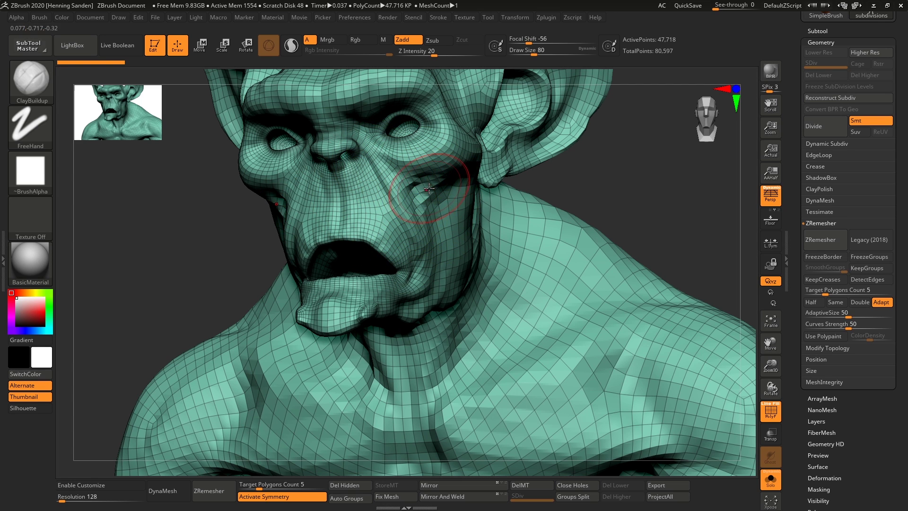
Select the SnakeHook brush, adjust its draw size, and enable Sculptris Pro mode.
{"action": "key", "text": "b"}
{"action": "key", "text": "s"}
{"action": "key", "text": "h"}
{"action": "key", "text": "s"}
{"action": "left_click_drag", "start_coordinate": [429, 190], "coordinate": [431, 190]}
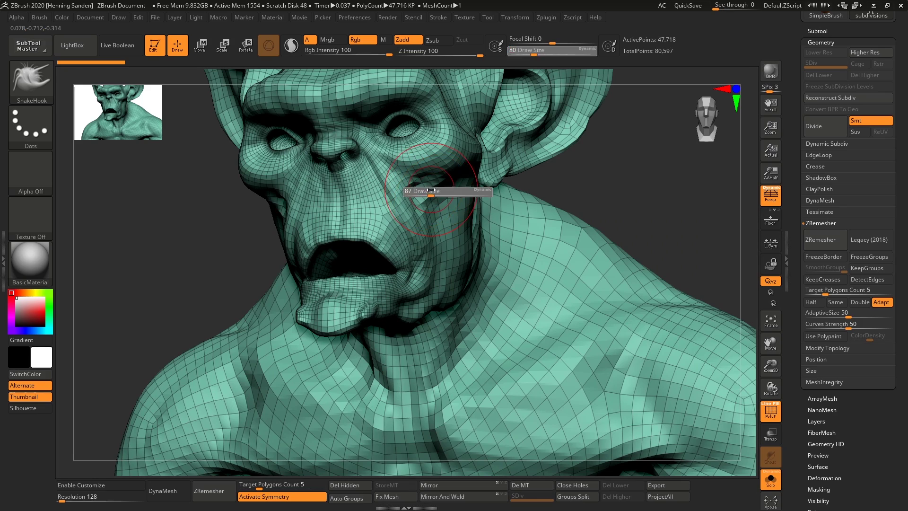
{"action": "left_click", "coordinate": [293, 46]}
Try to stretch the upper lip far out from the face with SnakeHook at draw size 136.
{"action": "left_click_drag", "start_coordinate": [405, 232], "coordinate": [412, 240]}
{"action": "mouse_move", "coordinate": [413, 240]}
{"action": "right_mouse_down"}
{"action": "mouse_move", "coordinate": [379, 224]}
{"action": "mouse_move", "coordinate": [345, 225]}
{"action": "right_mouse_up"}
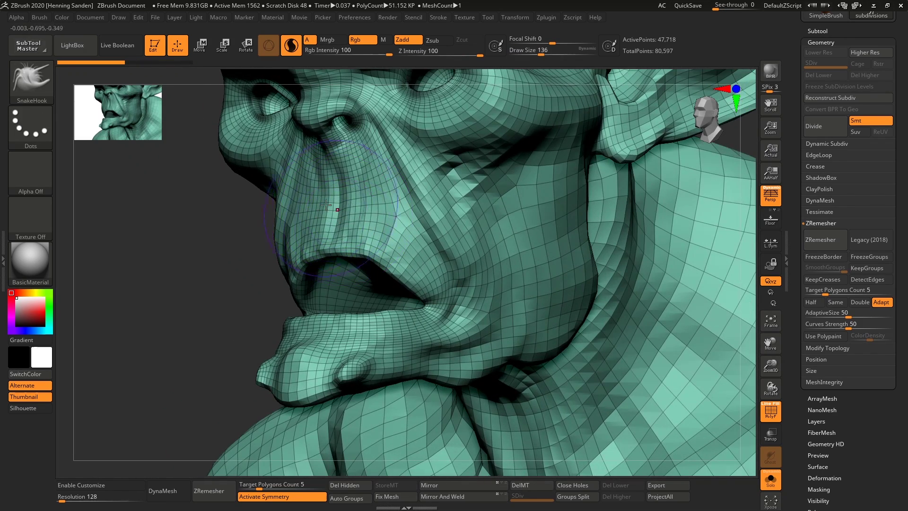
{"action": "mouse_move", "coordinate": [344, 224]}
{"action": "left_mouse_down"}
{"action": "mouse_move", "coordinate": [213, 220]}
{"action": "mouse_move", "coordinate": [165, 298]}
{"action": "mouse_move", "coordinate": [141, 421]}
{"action": "left_mouse_up"}
{"action": "mouse_move", "coordinate": [142, 421]}
{"action": "right_mouse_down"}
{"action": "mouse_move", "coordinate": [298, 265]}
{"action": "mouse_move", "coordinate": [351, 226]}
{"action": "mouse_move", "coordinate": [470, 180]}
{"action": "right_mouse_up"}
{"action": "key", "text": "ctrl+z"}
Try to smear the eye and nose area down over the cheeks with SnakeHook in Sculptris Pro mode.
{"action": "key", "text": "s"}
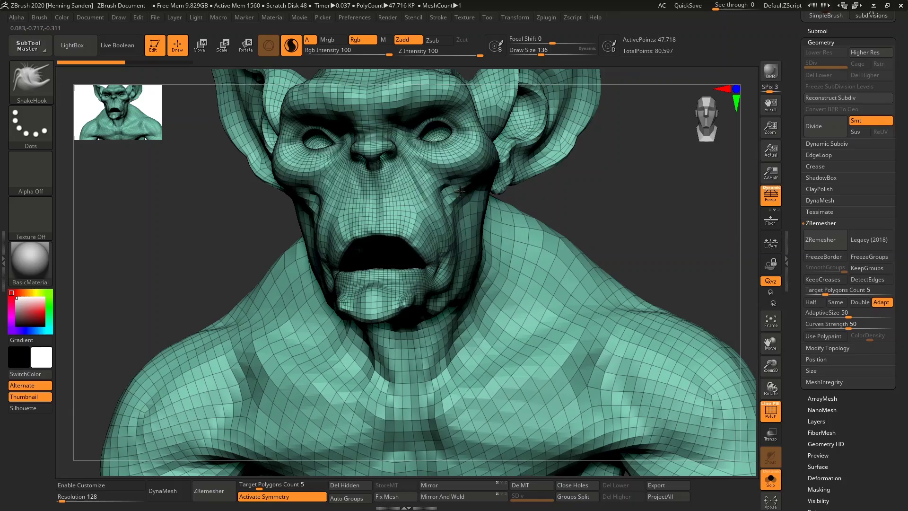
{"action": "mouse_move", "coordinate": [461, 146]}
{"action": "left_mouse_down"}
{"action": "mouse_move", "coordinate": [411, 157]}
{"action": "mouse_move", "coordinate": [449, 196]}
{"action": "left_mouse_up"}
{"action": "key", "text": "shift+f"}
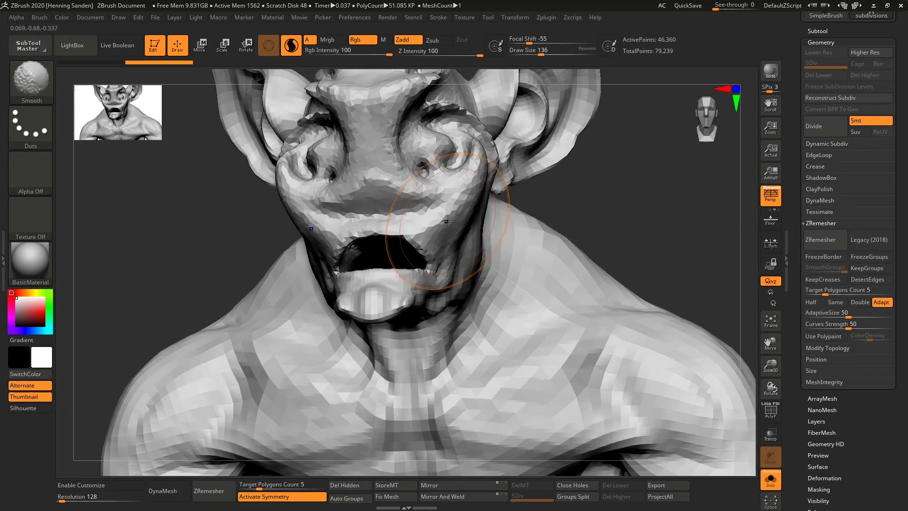
{"action": "key", "text": "ctrl+z"}
{"action": "key", "text": "ctrl+z"}
{"action": "key", "text": "ctrl+z"}
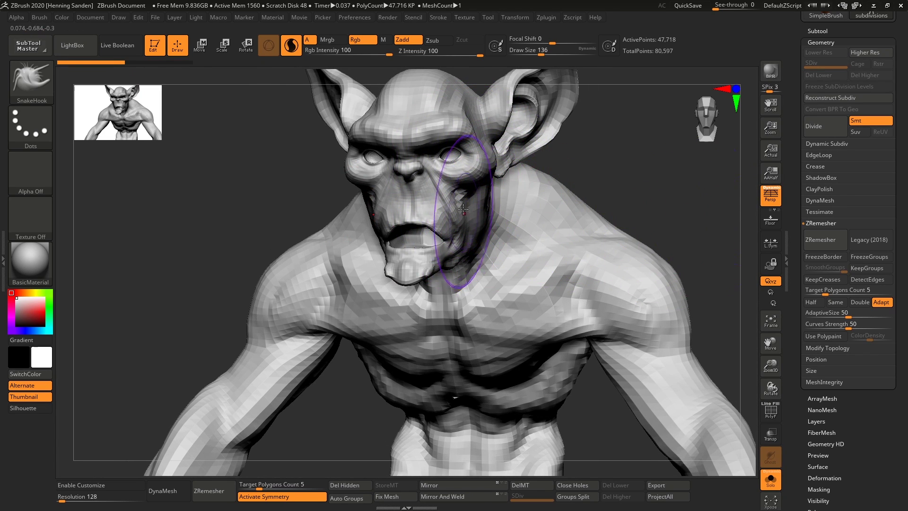
Set up the Standard brush with the Color Spray stroke, Alpha 07 and a draw size of 77.
{"action": "key", "text": "b"}
{"action": "key", "text": "s"}
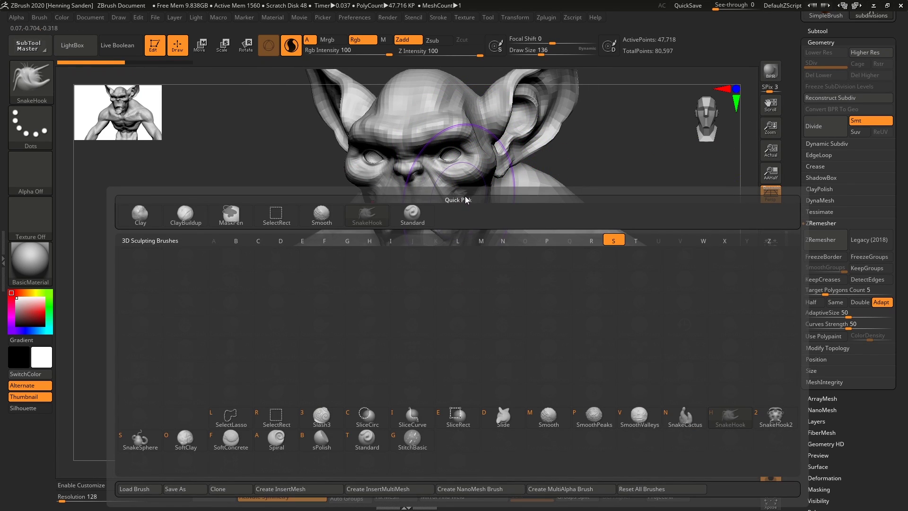
{"action": "key", "text": "t"}
{"action": "left_click", "coordinate": [43, 136]}
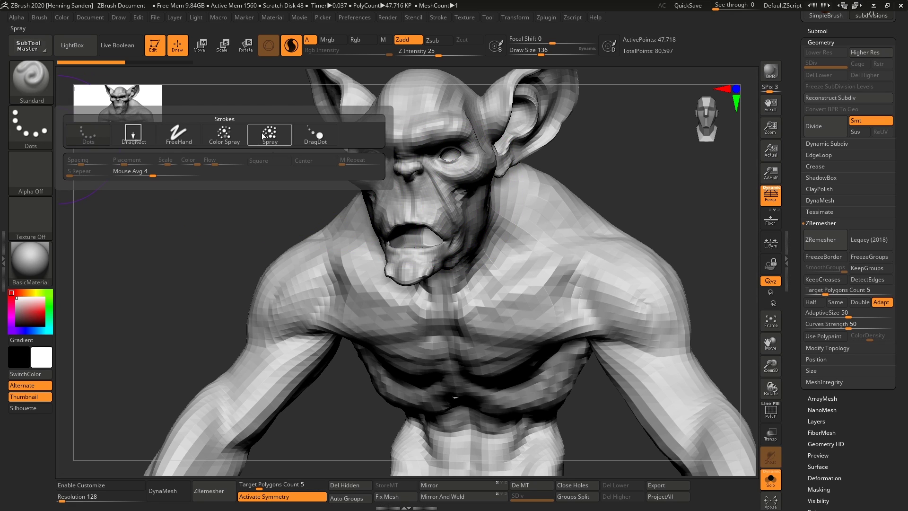
{"action": "left_click", "coordinate": [225, 133]}
{"action": "left_click", "coordinate": [30, 172]}
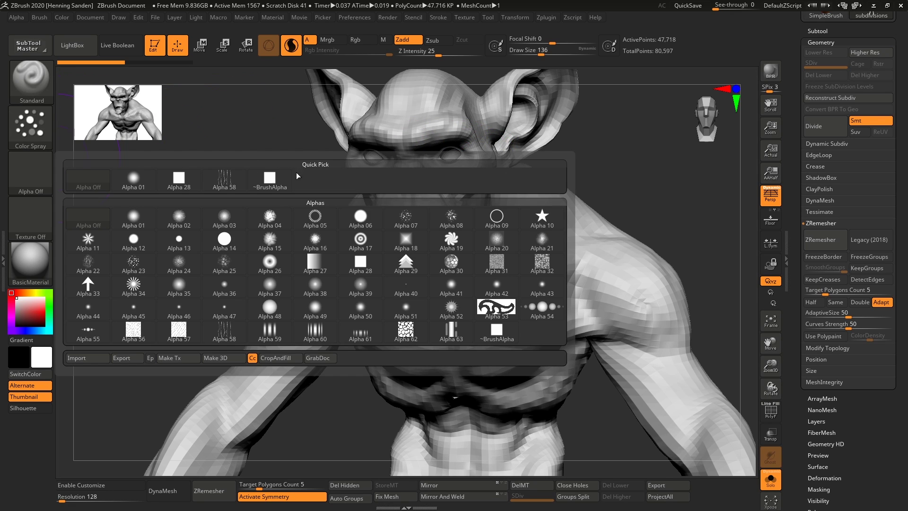
{"action": "left_click", "coordinate": [409, 224]}
{"action": "key", "text": "bracketleft"}
{"action": "key", "text": "bracketleft"}
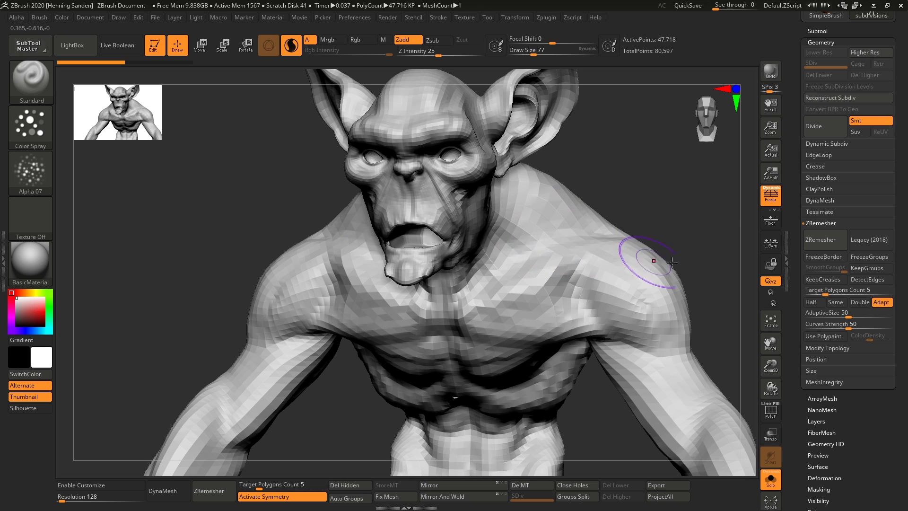
Subdivide the humanoid creature's mesh up to subdivision level 4.
{"action": "left_click_drag", "start_coordinate": [797, 187], "coordinate": [789, 221]}
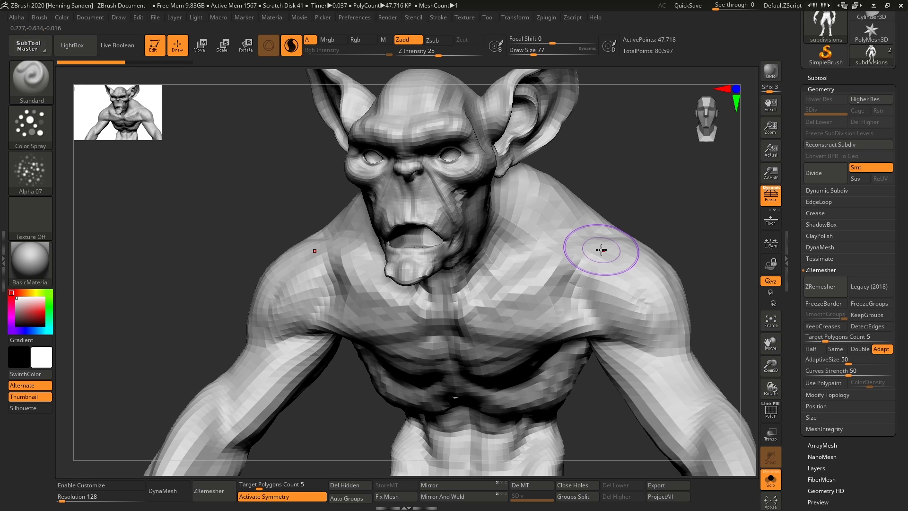
{"action": "right_click_drag", "start_coordinate": [600, 251], "coordinate": [594, 253]}
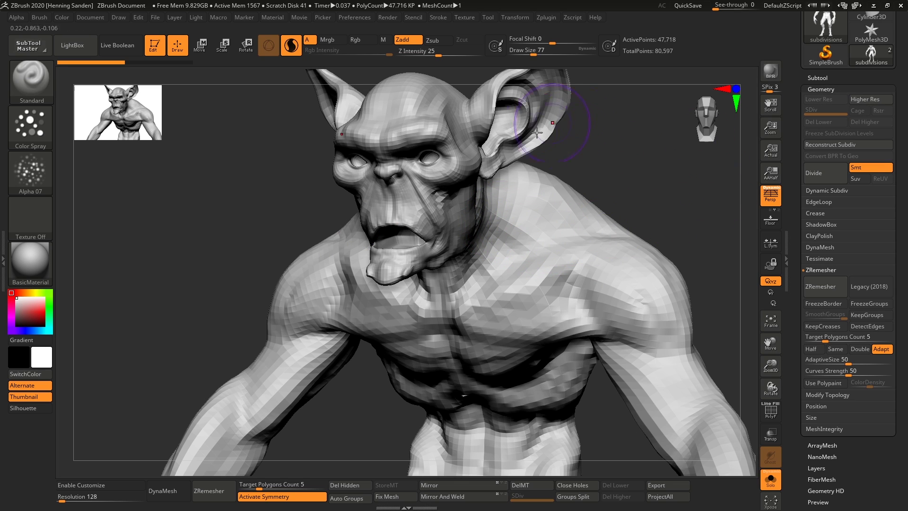
{"action": "key", "text": "ctrl"}
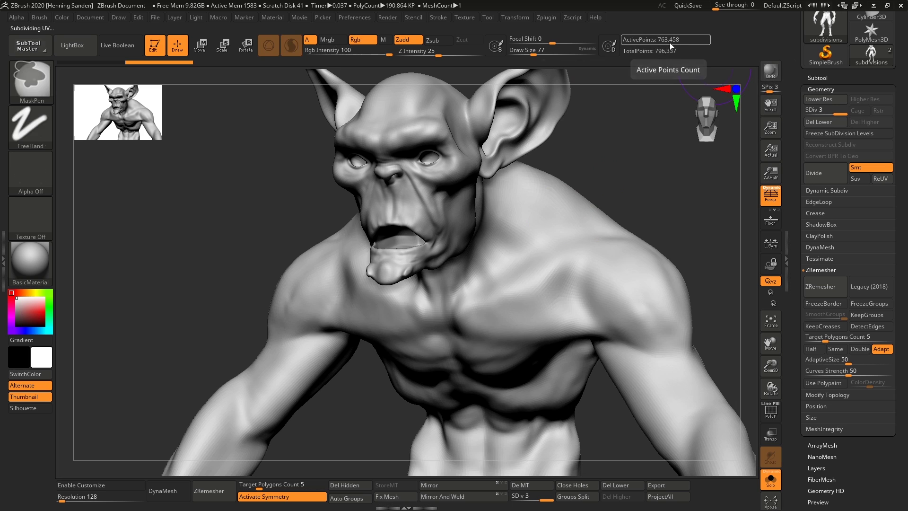
{"action": "key", "text": "ctrl+d"}
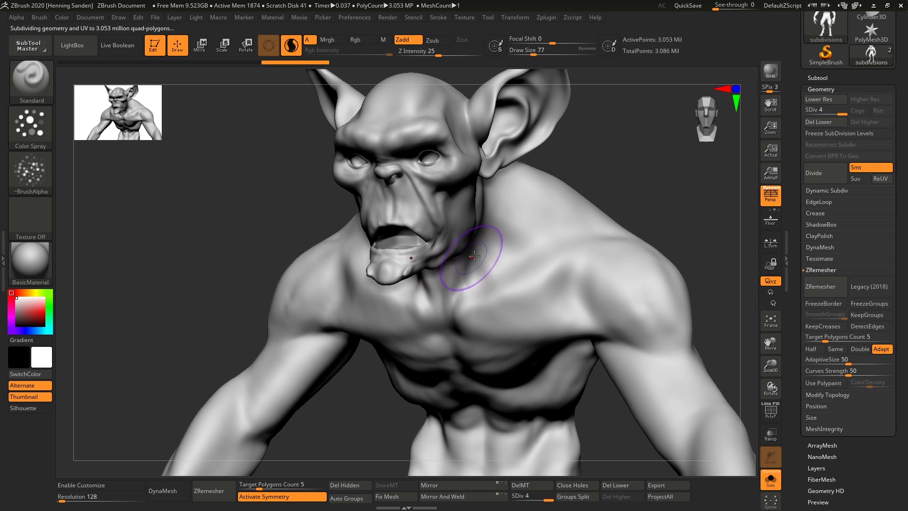
Spray bumpy skin texture over the creature's jaw and lower cheek with the Standard brush at draw size 83.
{"action": "right_click_drag", "start_coordinate": [481, 228], "coordinate": [451, 223], "text": "ctrl"}
{"action": "key", "text": "s"}
{"action": "left_click_drag", "start_coordinate": [451, 223], "coordinate": [453, 223]}
{"action": "right_click_drag", "start_coordinate": [480, 243], "coordinate": [450, 217]}
{"action": "mouse_move", "coordinate": [449, 217]}
{"action": "left_mouse_down"}
{"action": "mouse_move", "coordinate": [425, 223]}
{"action": "mouse_move", "coordinate": [409, 201]}
{"action": "left_mouse_up"}
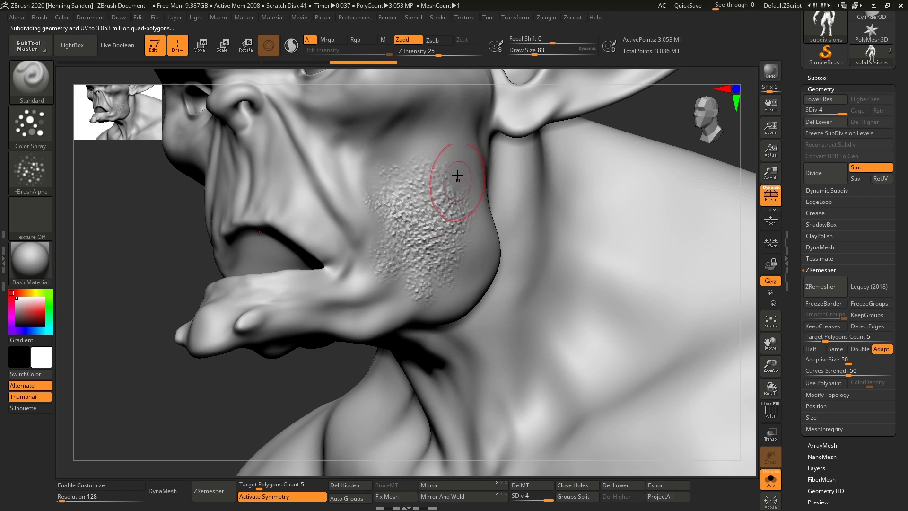
Extend the sprayed skin texture around the mouth, cheek and cheekbone with a draw size of 132.
{"action": "key", "text": "s"}
{"action": "mouse_move", "coordinate": [445, 175]}
{"action": "left_mouse_down"}
{"action": "mouse_move", "coordinate": [454, 176]}
{"action": "mouse_move", "coordinate": [348, 184]}
{"action": "mouse_move", "coordinate": [377, 276]}
{"action": "mouse_move", "coordinate": [340, 191]}
{"action": "mouse_move", "coordinate": [306, 163]}
{"action": "mouse_move", "coordinate": [310, 201]}
{"action": "left_mouse_up"}
{"action": "right_click_drag", "start_coordinate": [314, 195], "coordinate": [332, 267], "text": "alt"}
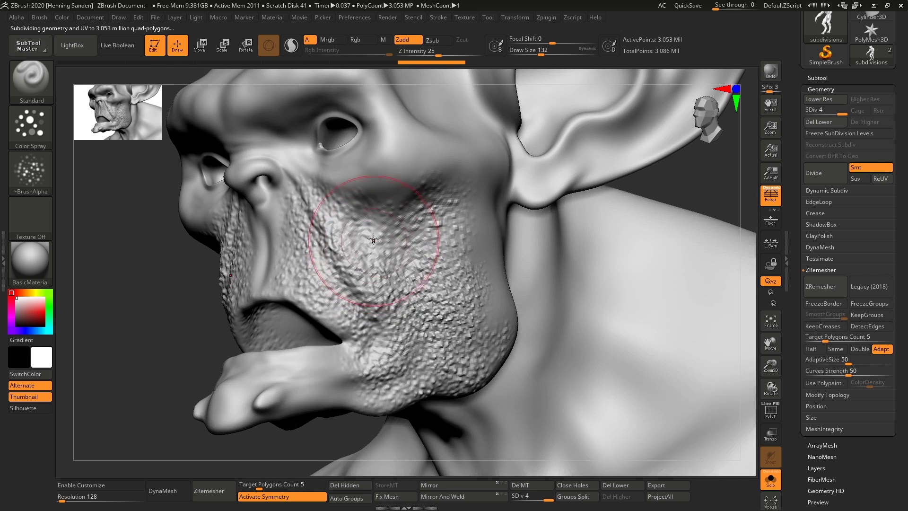
{"action": "left_click_drag", "start_coordinate": [375, 238], "coordinate": [427, 182]}
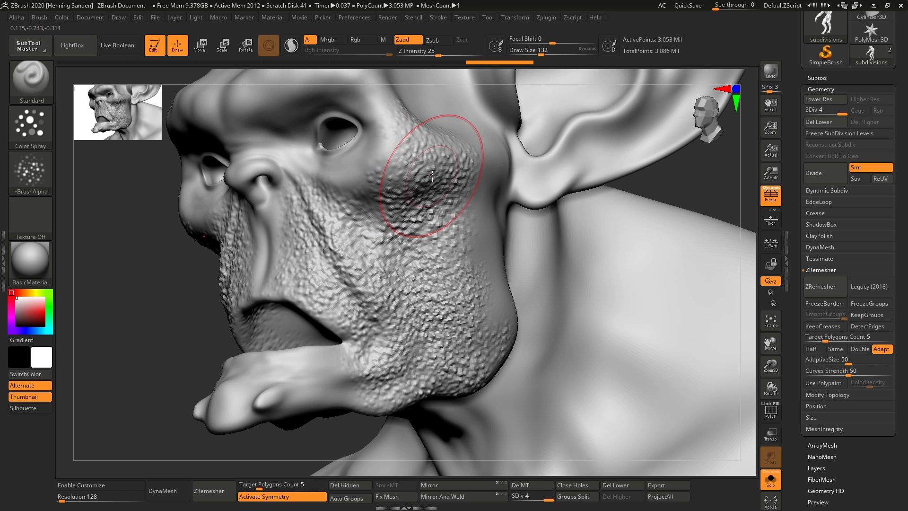
{"action": "mouse_move", "coordinate": [443, 180]}
{"action": "left_mouse_down"}
{"action": "mouse_move", "coordinate": [433, 192]}
{"action": "mouse_move", "coordinate": [442, 182]}
{"action": "mouse_move", "coordinate": [453, 190]}
{"action": "mouse_move", "coordinate": [435, 176]}
{"action": "mouse_move", "coordinate": [477, 147]}
{"action": "left_mouse_up"}
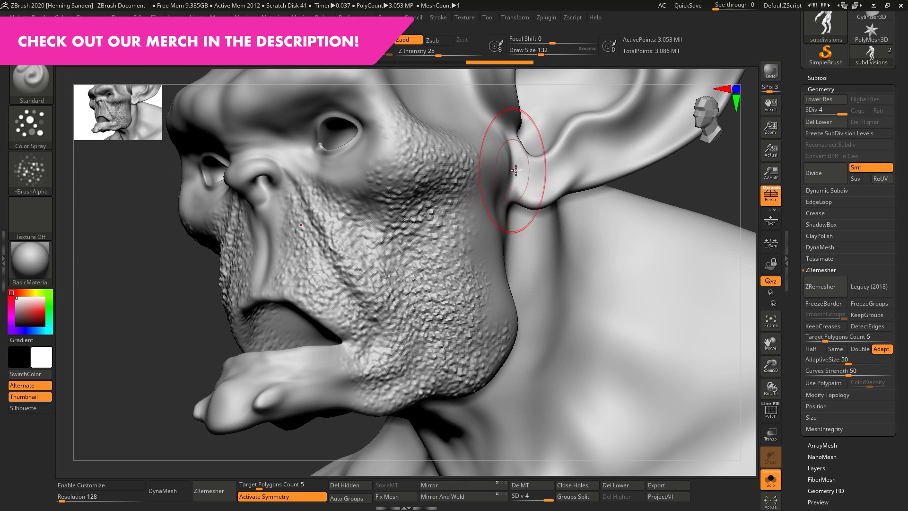
Show the polyframe and step down to subdivision level 1 to examine the cheek's base topology.
{"action": "key", "text": "shift+f"}
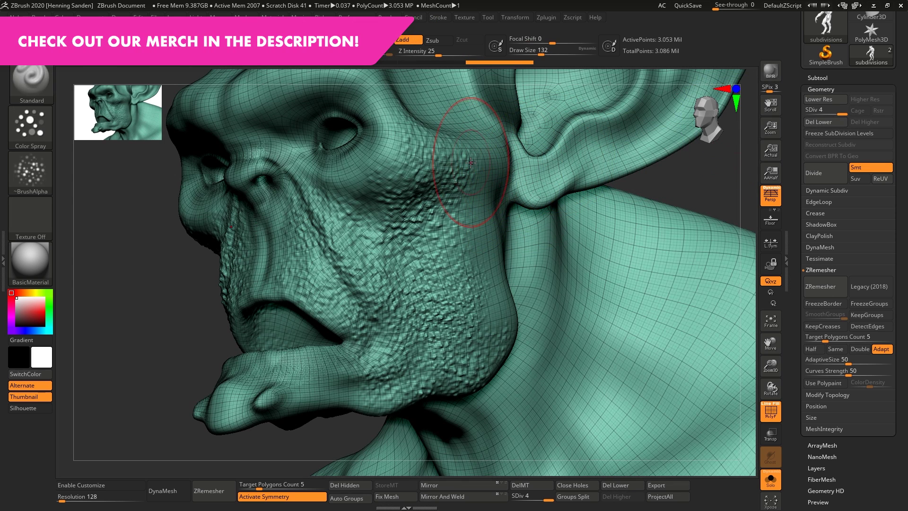
{"action": "key", "text": "shift+d"}
{"action": "key", "text": "shift+d"}
{"action": "key", "text": "shift+d"}
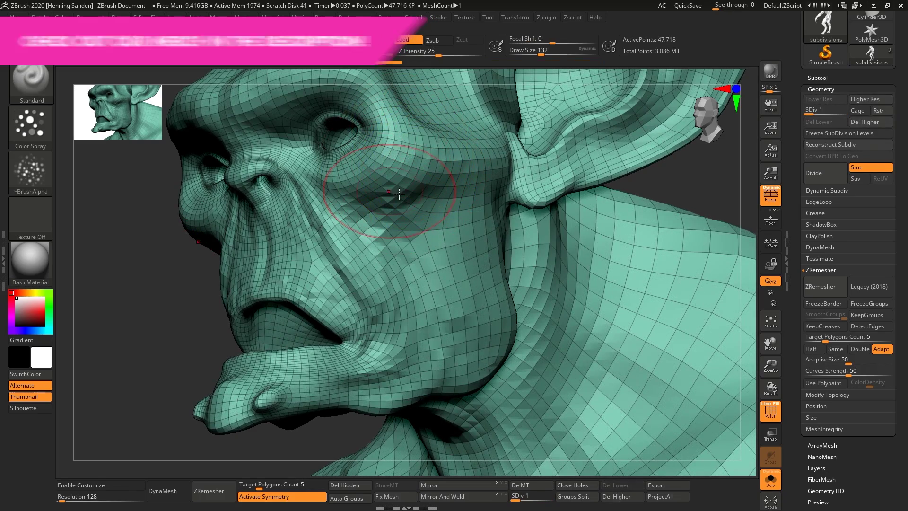
{"action": "right_click_drag", "start_coordinate": [396, 154], "coordinate": [544, 300], "text": "alt"}
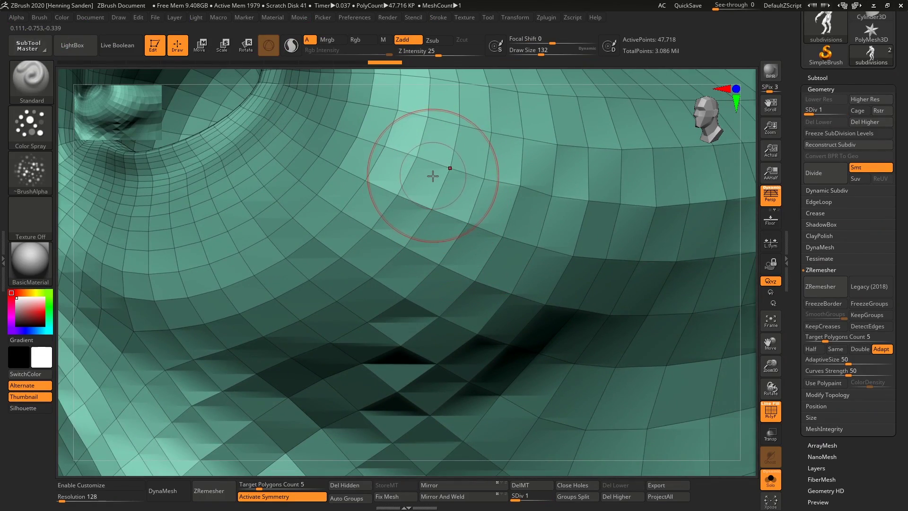
Step back up to subdivision level 4 and examine the dense wireframe over the creature's head.
{"action": "key", "text": "d"}
{"action": "key", "text": "d"}
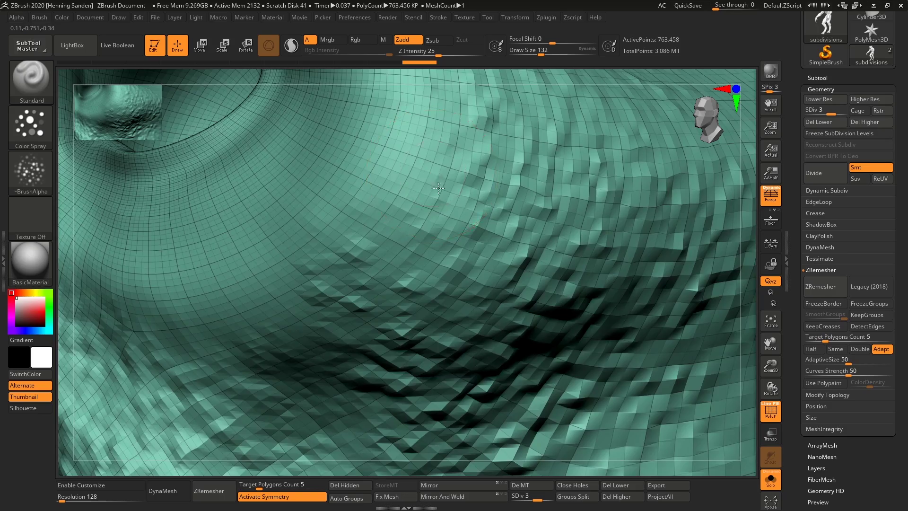
{"action": "right_click_drag", "start_coordinate": [438, 188], "coordinate": [449, 274], "text": "ctrl"}
{"action": "key", "text": "d"}
{"action": "right_click_drag", "start_coordinate": [407, 168], "coordinate": [431, 204], "text": "ctrl"}
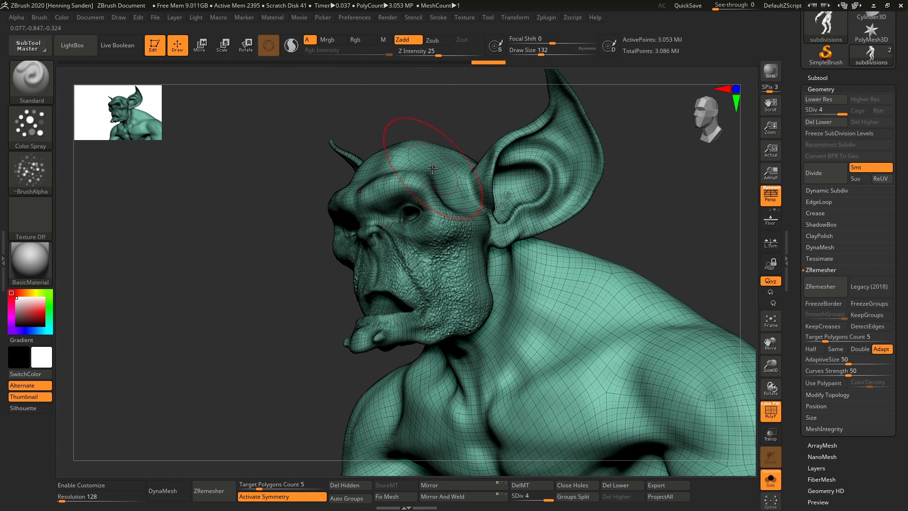
{"action": "right_click_drag", "start_coordinate": [443, 171], "coordinate": [450, 220]}
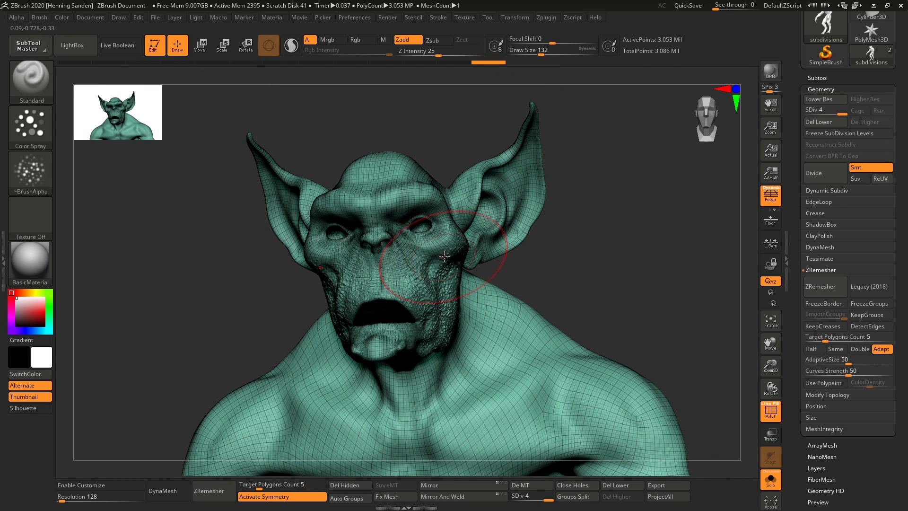
Hide the polyframe and spray skin texture over the temple, brow and chest with a draw size of 71.
{"action": "key", "text": "shift+f"}
{"action": "right_click_drag", "start_coordinate": [464, 241], "coordinate": [442, 222]}
{"action": "key", "text": "s"}
{"action": "left_click_drag", "start_coordinate": [442, 222], "coordinate": [434, 222]}
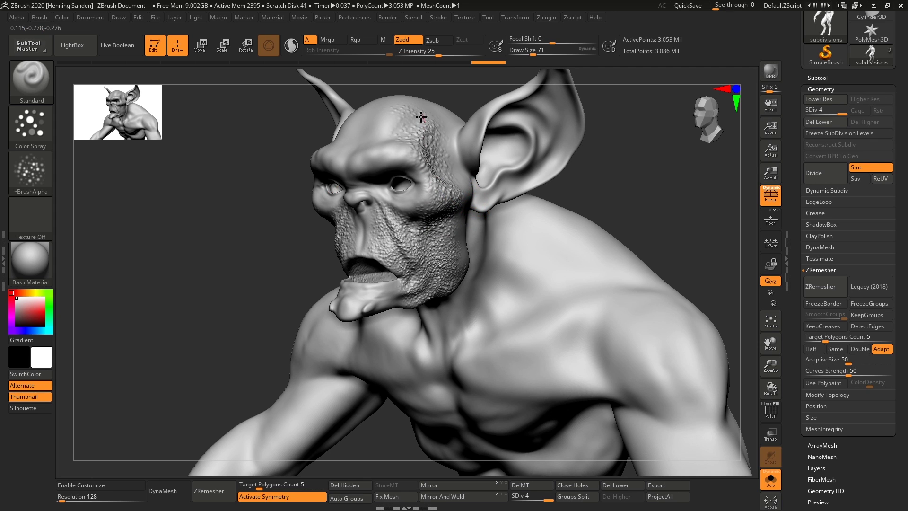
{"action": "left_click_drag", "start_coordinate": [420, 117], "coordinate": [367, 191]}
{"action": "mouse_move", "coordinate": [395, 211]}
{"action": "right_mouse_down"}
{"action": "mouse_move", "coordinate": [412, 194]}
{"action": "mouse_move", "coordinate": [419, 234]}
{"action": "mouse_move", "coordinate": [411, 225]}
{"action": "mouse_move", "coordinate": [430, 180]}
{"action": "mouse_move", "coordinate": [427, 195]}
{"action": "right_mouse_up"}
{"action": "mouse_move", "coordinate": [433, 187]}
{"action": "left_mouse_down"}
{"action": "mouse_move", "coordinate": [455, 265]}
{"action": "mouse_move", "coordinate": [559, 190]}
{"action": "mouse_move", "coordinate": [433, 196]}
{"action": "left_mouse_up"}
{"action": "right_click_drag", "start_coordinate": [520, 164], "coordinate": [496, 205]}
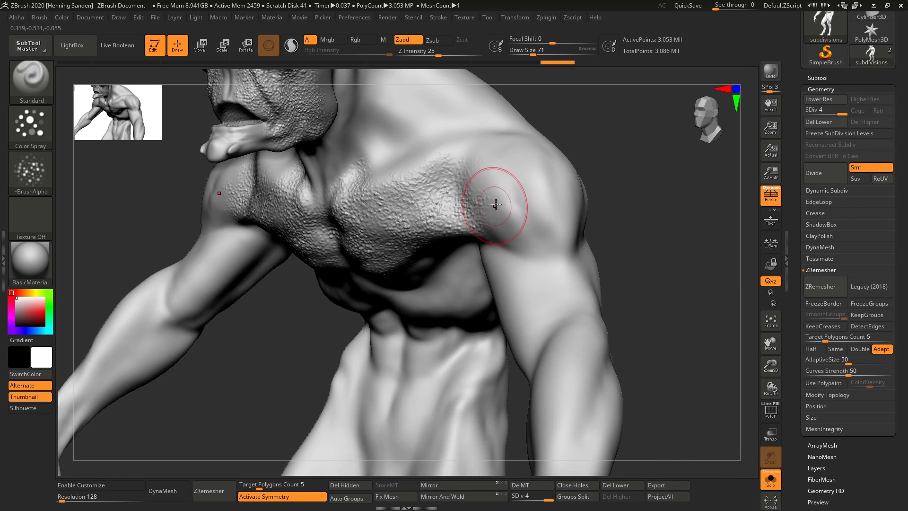
Go down to subdivision level 1 with the polyframe shown and adjust the chest near the armpits with the Move brush at draw size 97.
{"action": "key", "text": "shift+d"}
{"action": "key", "text": "shift+d"}
{"action": "key", "text": "shift+d"}
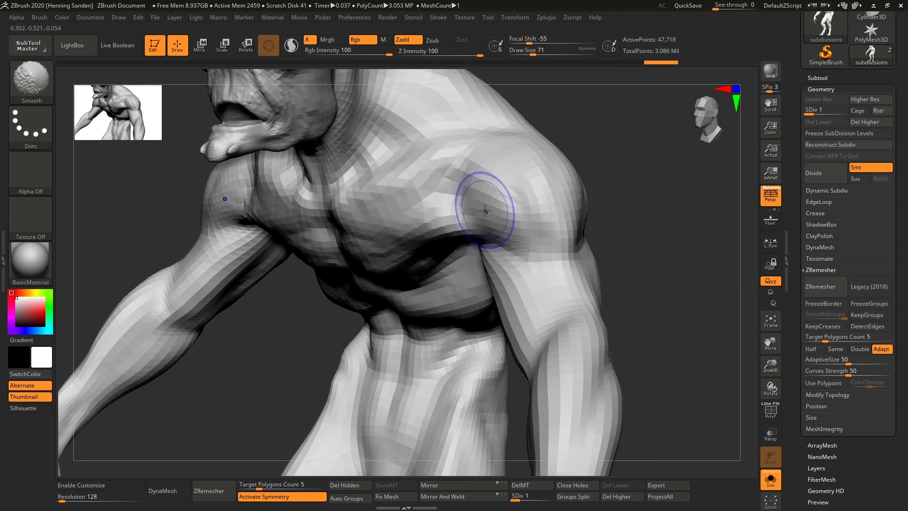
{"action": "mouse_move", "coordinate": [483, 189]}
{"action": "right_mouse_down"}
{"action": "mouse_move", "coordinate": [520, 191]}
{"action": "mouse_move", "coordinate": [425, 218]}
{"action": "mouse_move", "coordinate": [478, 217]}
{"action": "right_mouse_up"}
{"action": "key", "text": "shift+f"}
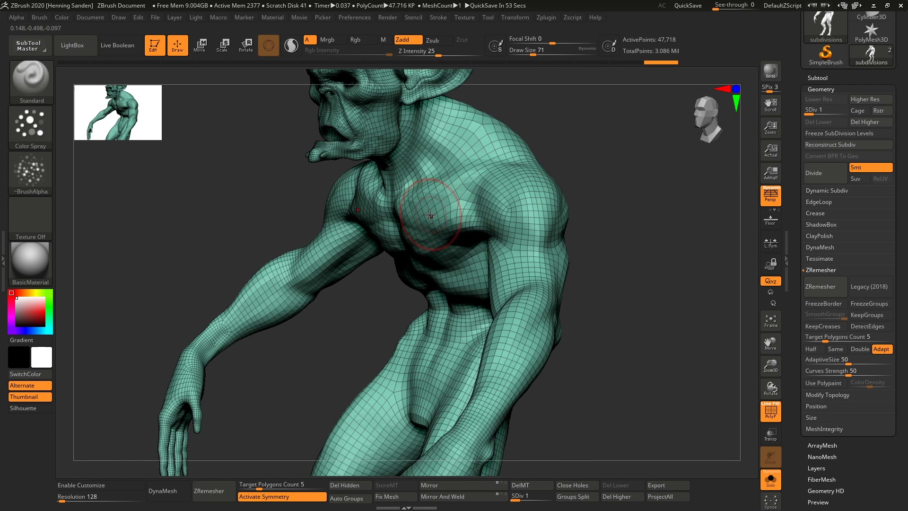
{"action": "key", "text": "b"}
{"action": "key", "text": "m"}
{"action": "key", "text": "v"}
{"action": "key", "text": "s"}
{"action": "mouse_move", "coordinate": [429, 211]}
{"action": "left_mouse_down"}
{"action": "mouse_move", "coordinate": [449, 210]}
{"action": "mouse_move", "coordinate": [425, 262]}
{"action": "left_mouse_up"}
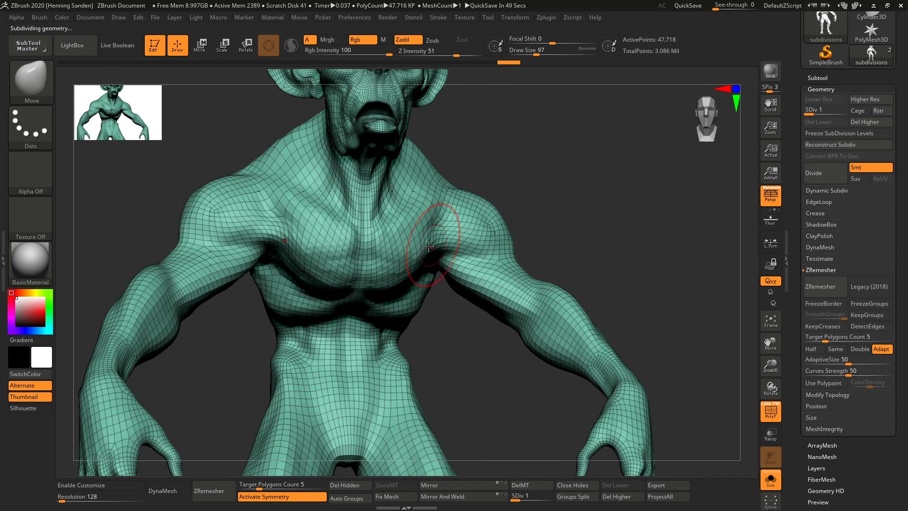
Return to subdivision level 4, hide the polyframe and check the chest detail and the full figure from the front.
{"action": "key", "text": "d"}
{"action": "key", "text": "d"}
{"action": "key", "text": "d"}
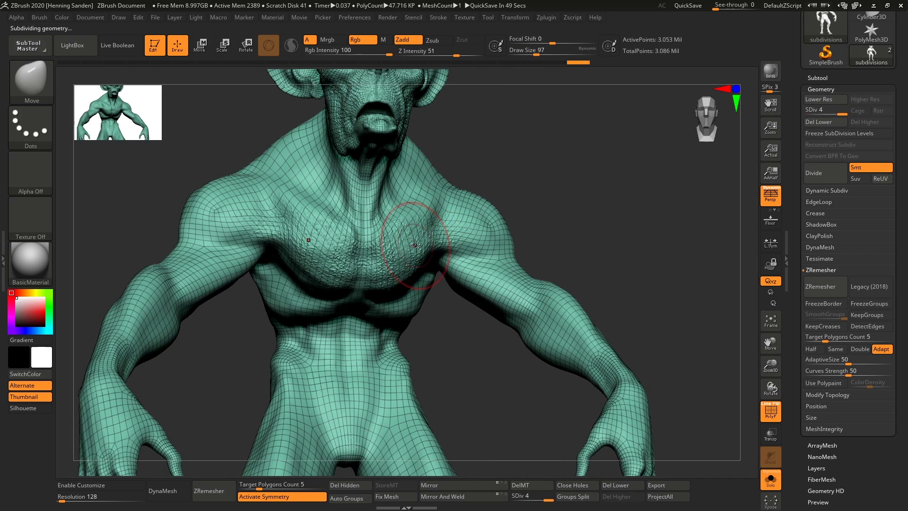
{"action": "key", "text": "shift+f"}
{"action": "right_click_drag", "start_coordinate": [411, 253], "coordinate": [380, 265], "text": "ctrl"}
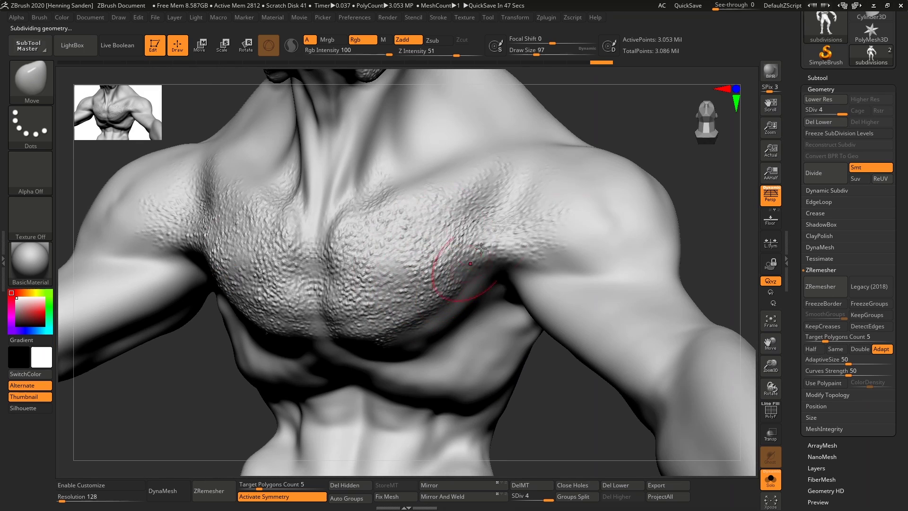
{"action": "scroll", "coordinate": [454, 220], "scroll_direction": "down", "scroll_amount": 5}
{"action": "right_click_drag", "start_coordinate": [505, 225], "coordinate": [626, 177], "text": "shift"}
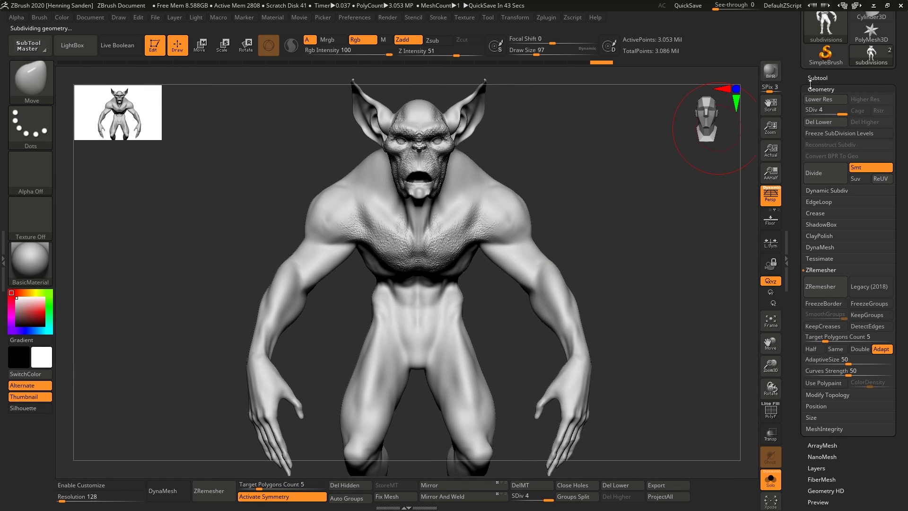
Switch to the horned Zremesh1 creature and set up the ClayBuildup brush with a draw size of 65.
{"action": "key", "text": "alt+Down"}
{"action": "mouse_move", "coordinate": [525, 192]}
{"action": "right_mouse_down"}
{"action": "mouse_move", "coordinate": [428, 198]}
{"action": "mouse_move", "coordinate": [427, 266]}
{"action": "right_mouse_up"}
{"action": "scroll", "coordinate": [427, 267], "scroll_direction": "up", "scroll_amount": 4}
{"action": "key", "text": "b"}
{"action": "key", "text": "c"}
{"action": "key", "text": "b"}
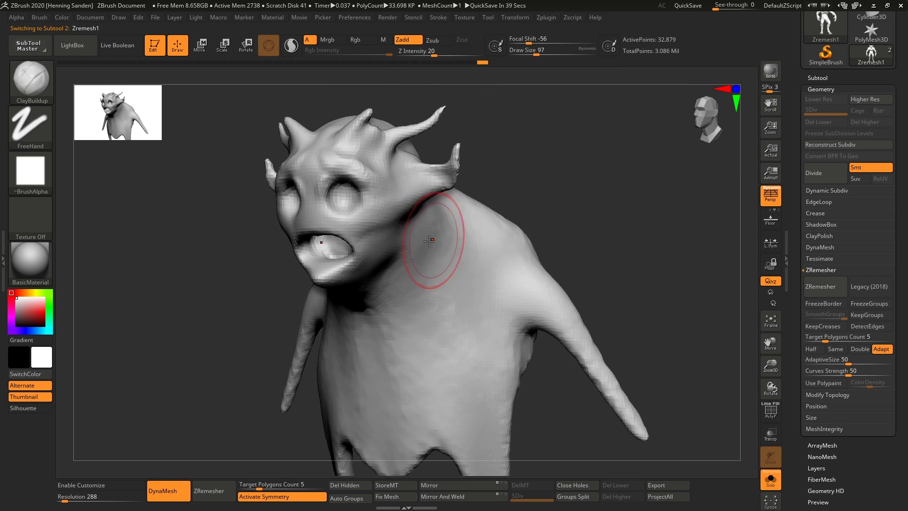
{"action": "left_click_drag", "start_coordinate": [420, 240], "coordinate": [414, 240]}
Sculpt the brows, eye sockets and neck folds with ClayBuildup, and update the DynaMesh at resolution 288.
{"action": "right_click_drag", "start_coordinate": [369, 256], "coordinate": [432, 229]}
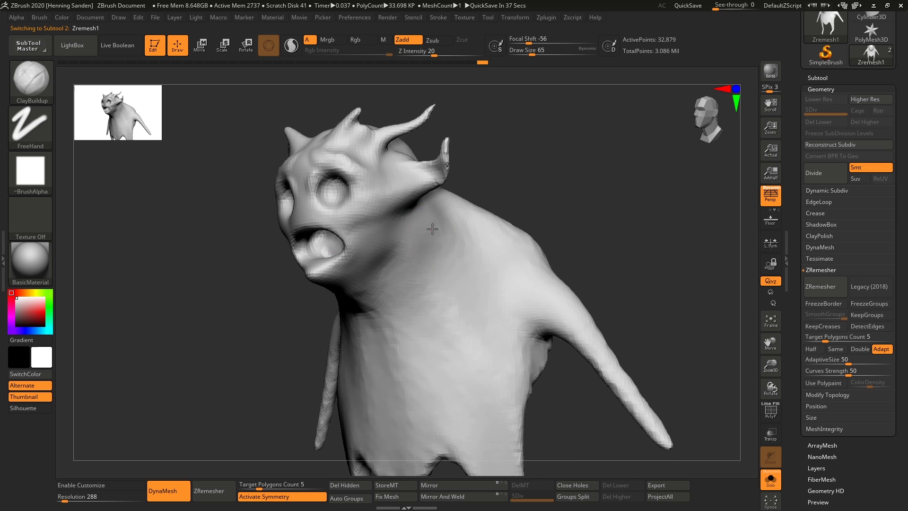
{"action": "mouse_move", "coordinate": [406, 260]}
{"action": "right_mouse_down"}
{"action": "mouse_move", "coordinate": [474, 199]}
{"action": "mouse_move", "coordinate": [428, 219]}
{"action": "mouse_move", "coordinate": [420, 204]}
{"action": "right_mouse_up"}
{"action": "right_click_drag", "start_coordinate": [421, 204], "coordinate": [411, 197], "text": "ctrl"}
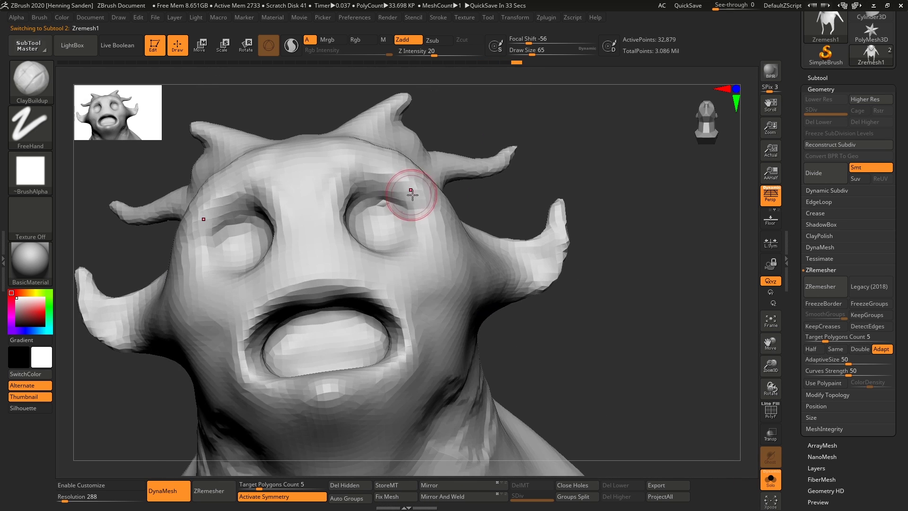
{"action": "mouse_move", "coordinate": [424, 211]}
{"action": "left_mouse_down"}
{"action": "mouse_move", "coordinate": [385, 186]}
{"action": "mouse_move", "coordinate": [361, 208]}
{"action": "left_mouse_up"}
{"action": "right_click_drag", "start_coordinate": [378, 204], "coordinate": [367, 221]}
{"action": "mouse_move", "coordinate": [367, 221]}
{"action": "left_mouse_down"}
{"action": "mouse_move", "coordinate": [362, 237]}
{"action": "mouse_move", "coordinate": [400, 250]}
{"action": "left_mouse_up"}
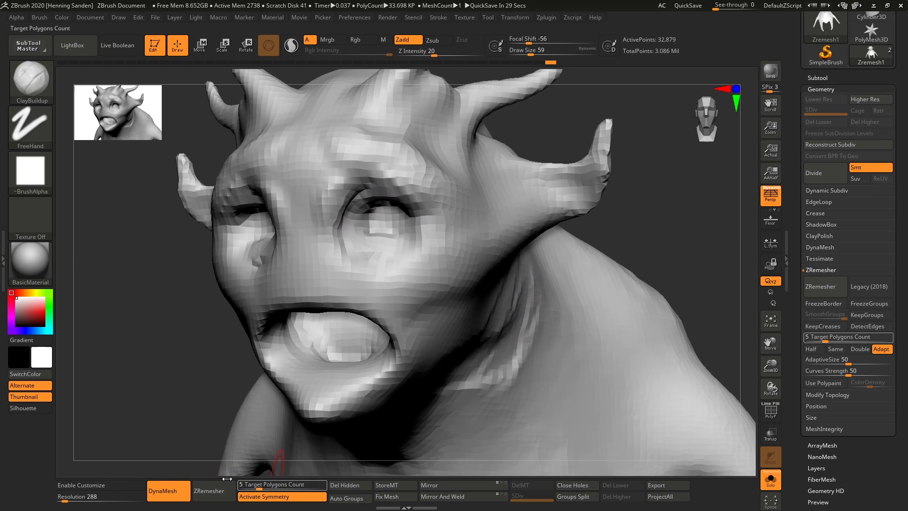
{"action": "key", "text": "ctrl+z"}
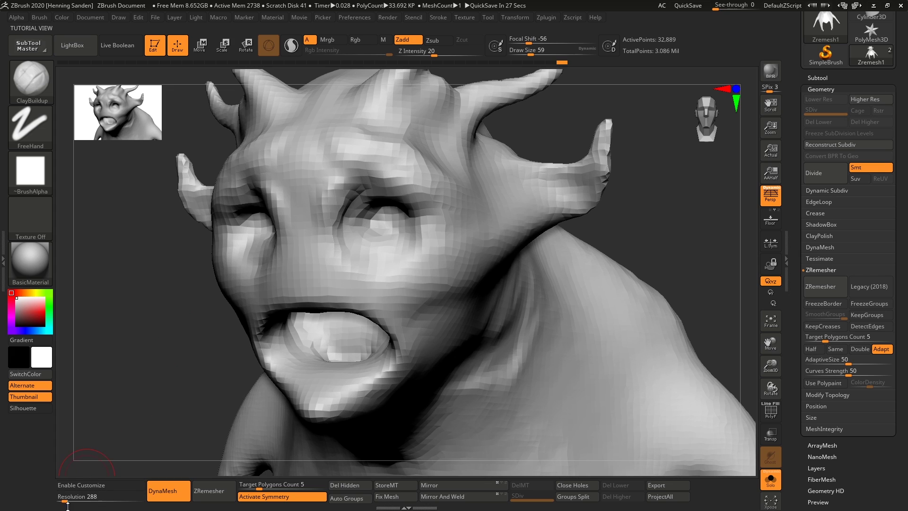
Remesh the creature with DynaMesh at resolution 640 and sculpt finer brow, eye and nose forms at draw size 46.
{"action": "left_click_drag", "start_coordinate": [72, 500], "coordinate": [72, 500]}
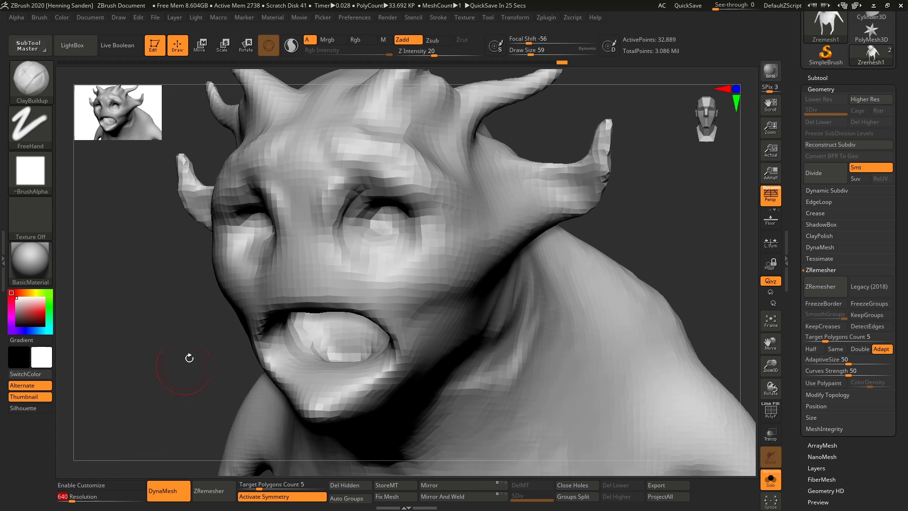
{"action": "mouse_move", "coordinate": [188, 358]}
{"action": "left_mouse_down", "text": "ctrl"}
{"action": "mouse_move", "coordinate": [187, 340]}
{"action": "mouse_move", "coordinate": [167, 330]}
{"action": "left_mouse_up", "text": "ctrl"}
{"action": "right_click_drag", "start_coordinate": [385, 247], "coordinate": [377, 242]}
{"action": "key", "text": "s"}
{"action": "left_click_drag", "start_coordinate": [377, 242], "coordinate": [371, 242]}
{"action": "mouse_move", "coordinate": [382, 253]}
{"action": "left_mouse_down"}
{"action": "mouse_move", "coordinate": [370, 230]}
{"action": "mouse_move", "coordinate": [385, 251]}
{"action": "left_mouse_up"}
{"action": "right_click_drag", "start_coordinate": [388, 247], "coordinate": [421, 242]}
{"action": "mouse_move", "coordinate": [359, 239]}
{"action": "left_mouse_down"}
{"action": "mouse_move", "coordinate": [354, 223]}
{"action": "mouse_move", "coordinate": [391, 206]}
{"action": "mouse_move", "coordinate": [411, 232]}
{"action": "mouse_move", "coordinate": [401, 216]}
{"action": "left_mouse_up"}
{"action": "mouse_move", "coordinate": [325, 241]}
{"action": "left_mouse_down"}
{"action": "mouse_move", "coordinate": [314, 263]}
{"action": "mouse_move", "coordinate": [295, 251]}
{"action": "mouse_move", "coordinate": [327, 240]}
{"action": "mouse_move", "coordinate": [300, 219]}
{"action": "mouse_move", "coordinate": [302, 174]}
{"action": "mouse_move", "coordinate": [342, 208]}
{"action": "left_mouse_up"}
Retopologize the horned creature using ZRemesher with a target polygon count of 5 and inspect the new wireframe.
{"action": "mouse_move", "coordinate": [345, 211]}
{"action": "right_mouse_down", "text": "ctrl"}
{"action": "mouse_move", "coordinate": [440, 298]}
{"action": "mouse_move", "coordinate": [589, 315]}
{"action": "right_mouse_up", "text": "ctrl"}
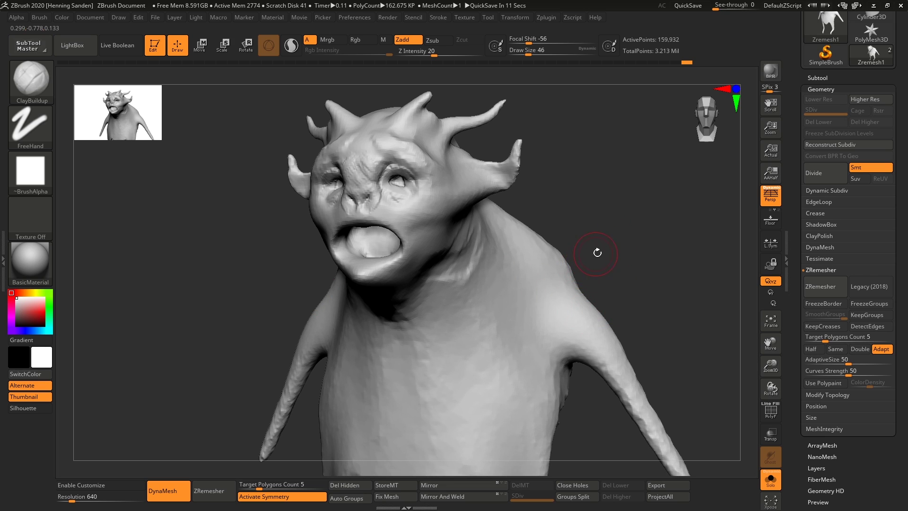
{"action": "left_click_drag", "start_coordinate": [796, 252], "coordinate": [777, 234]}
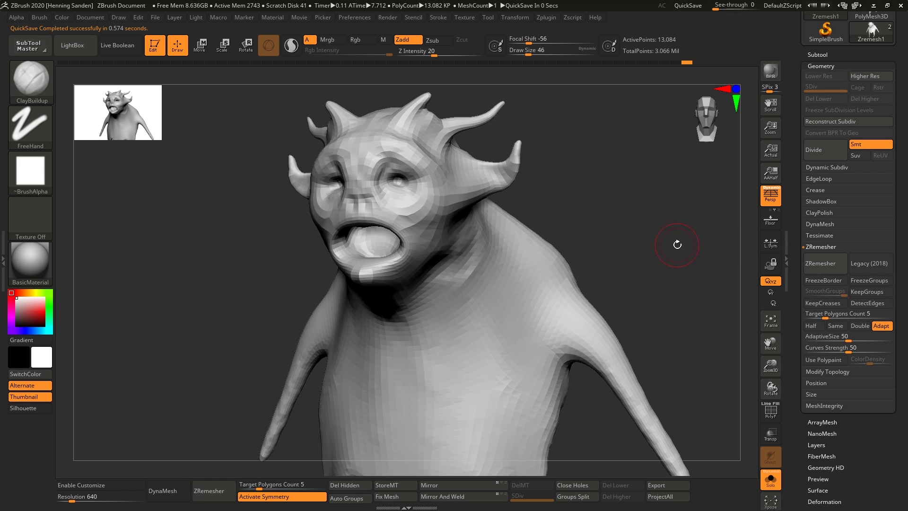
{"action": "key", "text": "shift+f"}
{"action": "right_click_drag", "start_coordinate": [437, 186], "coordinate": [414, 233], "text": "ctrl"}
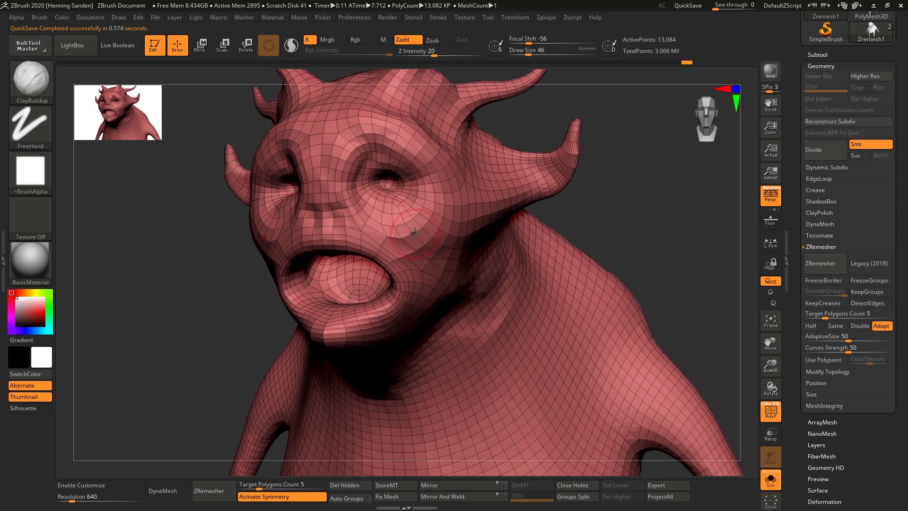
{"action": "key", "text": "shift+f"}
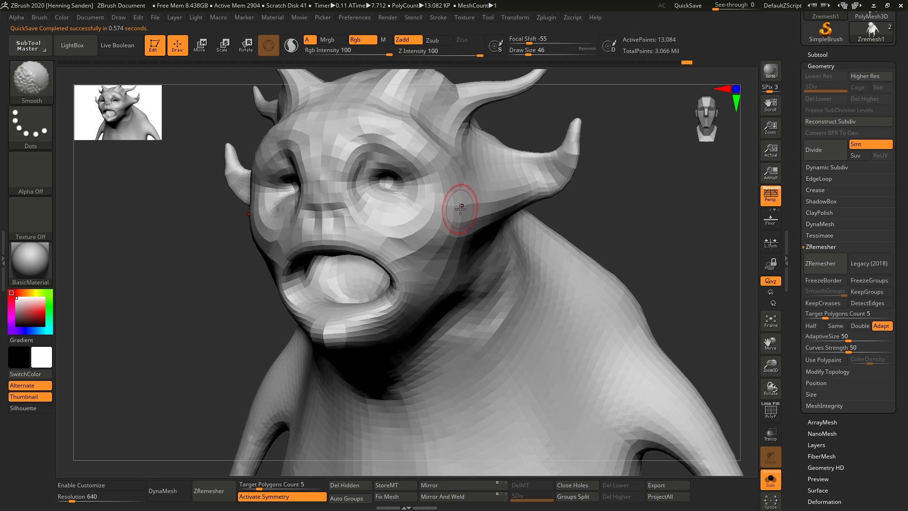
Subdivide the horned creature up to level 4 and lay thick brow ridges with ClayBuildup at draw size 56.
{"action": "key", "text": "ctrl+d"}
{"action": "right_click_drag", "start_coordinate": [465, 212], "coordinate": [434, 203], "text": "alt"}
{"action": "key", "text": "ctrl+d"}
{"action": "left_click_drag", "start_coordinate": [438, 197], "coordinate": [427, 159]}
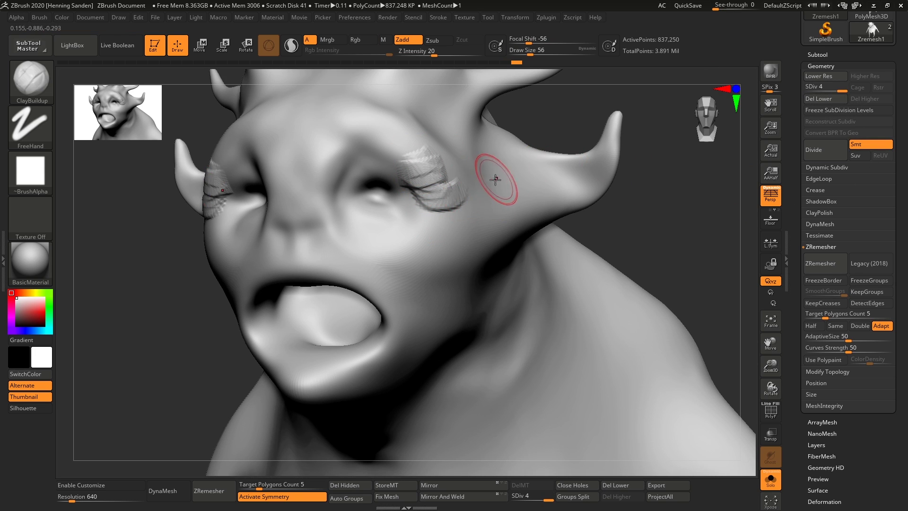
{"action": "mouse_move", "coordinate": [491, 179]}
{"action": "left_mouse_down"}
{"action": "mouse_move", "coordinate": [432, 137]}
{"action": "mouse_move", "coordinate": [348, 124]}
{"action": "left_mouse_up"}
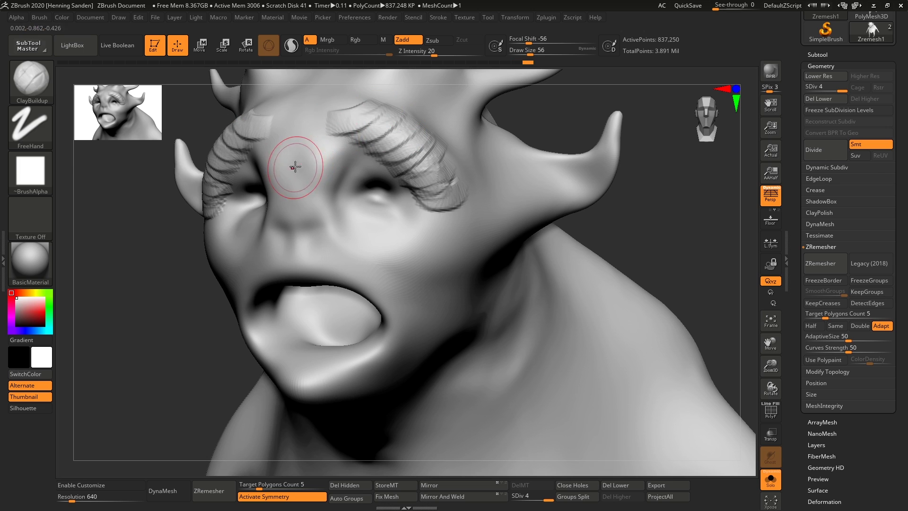
Build up the nose bridge, nostrils and inner forehead with ClayBuildup strokes.
{"action": "mouse_move", "coordinate": [305, 165]}
{"action": "left_mouse_down"}
{"action": "mouse_move", "coordinate": [325, 210]}
{"action": "mouse_move", "coordinate": [316, 212]}
{"action": "left_mouse_up"}
{"action": "key", "text": "s"}
{"action": "mouse_move", "coordinate": [317, 207]}
{"action": "left_mouse_down"}
{"action": "mouse_move", "coordinate": [320, 231]}
{"action": "mouse_move", "coordinate": [314, 213]}
{"action": "mouse_move", "coordinate": [284, 208]}
{"action": "mouse_move", "coordinate": [303, 189]}
{"action": "mouse_move", "coordinate": [288, 144]}
{"action": "mouse_move", "coordinate": [265, 152]}
{"action": "mouse_move", "coordinate": [255, 137]}
{"action": "left_mouse_up"}
{"action": "right_click_drag", "start_coordinate": [293, 141], "coordinate": [364, 138]}
{"action": "key", "text": "s"}
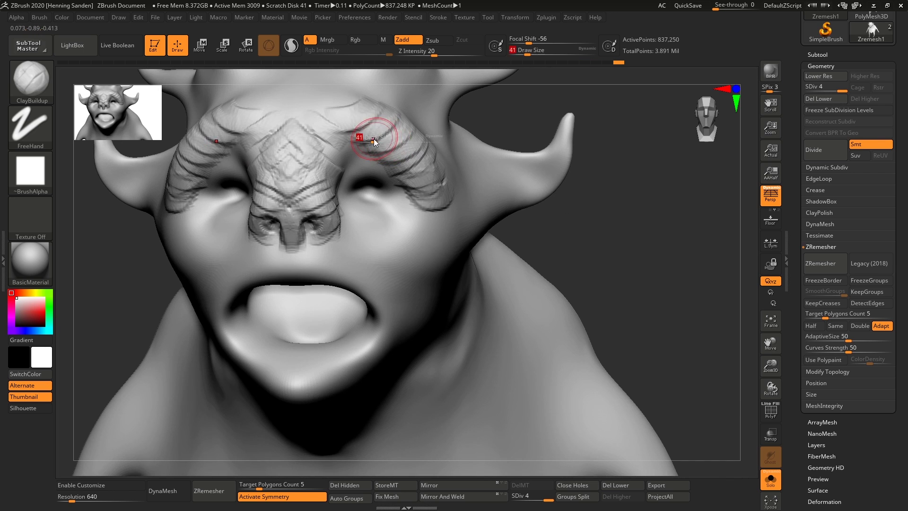
{"action": "left_click_drag", "start_coordinate": [373, 138], "coordinate": [379, 138]}
{"action": "mouse_move", "coordinate": [369, 156]}
{"action": "left_mouse_down"}
{"action": "mouse_move", "coordinate": [361, 131]}
{"action": "mouse_move", "coordinate": [320, 129]}
{"action": "mouse_move", "coordinate": [358, 138]}
{"action": "mouse_move", "coordinate": [345, 149]}
{"action": "mouse_move", "coordinate": [326, 138]}
{"action": "left_mouse_up"}
Change the ClayBuildup alpha to Alpha 06 and build up the forehead and the rounded cheeks.
{"action": "left_click", "coordinate": [31, 170]}
{"action": "left_click", "coordinate": [335, 208]}
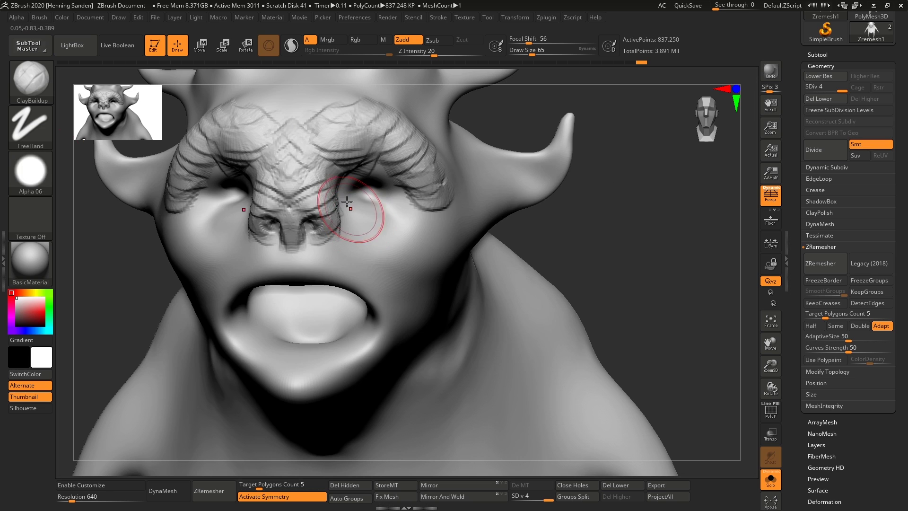
{"action": "left_click_drag", "start_coordinate": [246, 140], "coordinate": [239, 132]}
{"action": "right_click_drag", "start_coordinate": [402, 215], "coordinate": [374, 222]}
{"action": "key", "text": "s"}
{"action": "left_click_drag", "start_coordinate": [434, 224], "coordinate": [417, 244]}
{"action": "right_click_drag", "start_coordinate": [450, 262], "coordinate": [468, 253]}
{"action": "left_click_drag", "start_coordinate": [446, 271], "coordinate": [408, 232]}
Carve the area beneath the eyes and sculpt the folds beside the mouth and along the jaw.
{"action": "right_click_drag", "start_coordinate": [395, 236], "coordinate": [411, 244]}
{"action": "mouse_move", "coordinate": [384, 212]}
{"action": "left_mouse_down", "text": "alt"}
{"action": "mouse_move", "coordinate": [381, 232]}
{"action": "mouse_move", "coordinate": [413, 279]}
{"action": "left_mouse_up", "text": "alt"}
{"action": "right_click_drag", "start_coordinate": [403, 279], "coordinate": [384, 255]}
{"action": "key", "text": "s"}
{"action": "mouse_move", "coordinate": [375, 249]}
{"action": "left_mouse_down"}
{"action": "mouse_move", "coordinate": [344, 239]}
{"action": "mouse_move", "coordinate": [334, 223]}
{"action": "left_mouse_up"}
{"action": "mouse_move", "coordinate": [362, 264]}
{"action": "left_mouse_down"}
{"action": "mouse_move", "coordinate": [389, 256]}
{"action": "mouse_move", "coordinate": [397, 303]}
{"action": "left_mouse_up"}
{"action": "right_click_drag", "start_coordinate": [411, 293], "coordinate": [381, 274]}
{"action": "mouse_move", "coordinate": [443, 240]}
{"action": "left_mouse_down"}
{"action": "mouse_move", "coordinate": [419, 267]}
{"action": "mouse_move", "coordinate": [440, 339]}
{"action": "mouse_move", "coordinate": [428, 362]}
{"action": "left_mouse_up"}
{"action": "mouse_move", "coordinate": [486, 230]}
{"action": "left_mouse_down"}
{"action": "mouse_move", "coordinate": [446, 254]}
{"action": "mouse_move", "coordinate": [435, 246]}
{"action": "mouse_move", "coordinate": [445, 244]}
{"action": "left_mouse_up"}
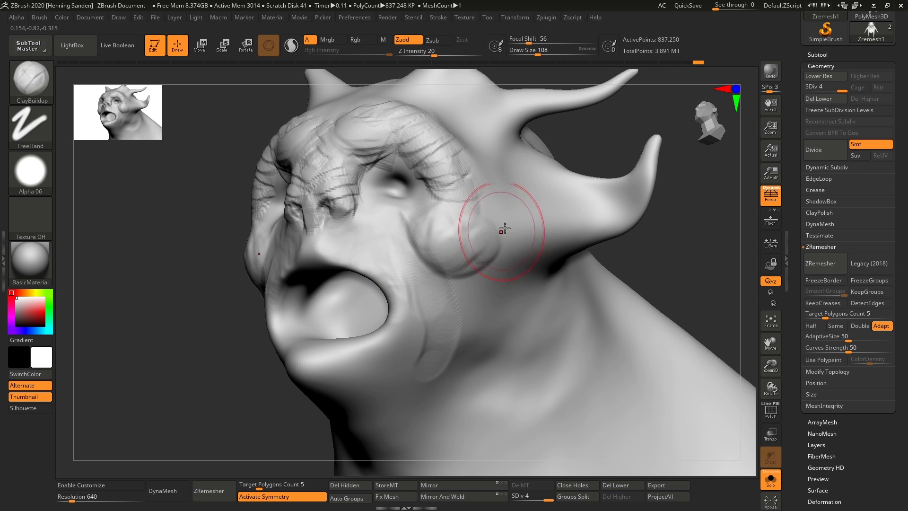
Build up the temples and the sides of the forehead around the horn bases with ClayBuildup.
{"action": "right_click_drag", "start_coordinate": [504, 229], "coordinate": [519, 236]}
{"action": "key", "text": "s"}
{"action": "mouse_move", "coordinate": [517, 219]}
{"action": "left_mouse_down"}
{"action": "mouse_move", "coordinate": [456, 231]}
{"action": "mouse_move", "coordinate": [474, 199]}
{"action": "mouse_move", "coordinate": [473, 113]}
{"action": "left_mouse_up"}
{"action": "right_click_drag", "start_coordinate": [474, 116], "coordinate": [486, 207]}
{"action": "mouse_move", "coordinate": [466, 158]}
{"action": "left_mouse_down"}
{"action": "mouse_move", "coordinate": [440, 196]}
{"action": "mouse_move", "coordinate": [336, 208]}
{"action": "mouse_move", "coordinate": [408, 241]}
{"action": "left_mouse_up"}
Reduce the draw size to 49 and refine the brow ridges and the area around the eyes.
{"action": "key", "text": "s"}
{"action": "key", "text": "s"}
{"action": "left_click_drag", "start_coordinate": [477, 244], "coordinate": [466, 244]}
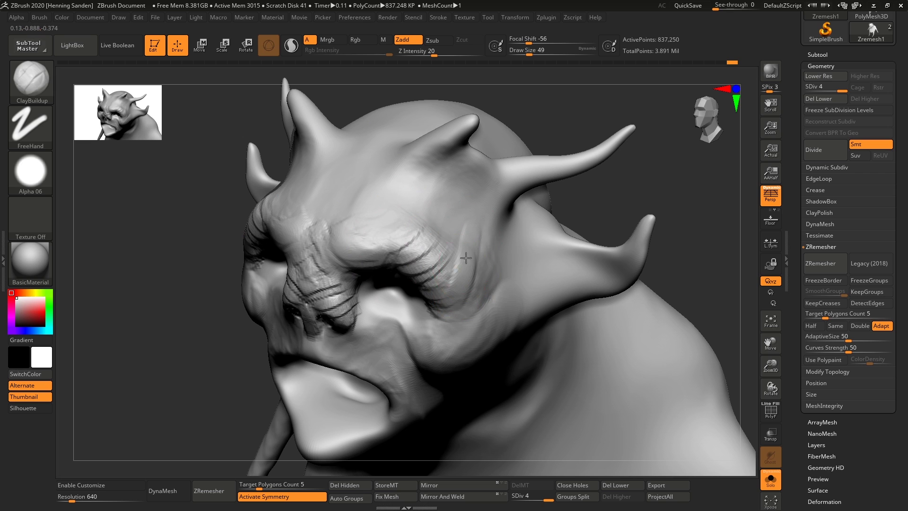
{"action": "mouse_move", "coordinate": [415, 257]}
{"action": "left_mouse_down"}
{"action": "mouse_move", "coordinate": [370, 243]}
{"action": "mouse_move", "coordinate": [351, 213]}
{"action": "mouse_move", "coordinate": [308, 249]}
{"action": "left_mouse_up"}
{"action": "mouse_move", "coordinate": [303, 250]}
{"action": "right_mouse_down"}
{"action": "mouse_move", "coordinate": [334, 233]}
{"action": "mouse_move", "coordinate": [308, 238]}
{"action": "right_mouse_up"}
{"action": "left_click_drag", "start_coordinate": [308, 239], "coordinate": [301, 255]}
Sculpt the eyelids around the eye openings with ClayBuildup at draw size 44.
{"action": "right_click_drag", "start_coordinate": [291, 284], "coordinate": [362, 210], "text": "alt"}
{"action": "key", "text": "s"}
{"action": "mouse_move", "coordinate": [318, 228]}
{"action": "left_mouse_down"}
{"action": "mouse_move", "coordinate": [310, 217]}
{"action": "mouse_move", "coordinate": [281, 237]}
{"action": "left_mouse_up"}
{"action": "mouse_move", "coordinate": [284, 250]}
{"action": "right_mouse_down"}
{"action": "mouse_move", "coordinate": [308, 214]}
{"action": "mouse_move", "coordinate": [314, 234]}
{"action": "right_mouse_up"}
{"action": "left_click_drag", "start_coordinate": [333, 204], "coordinate": [318, 186]}
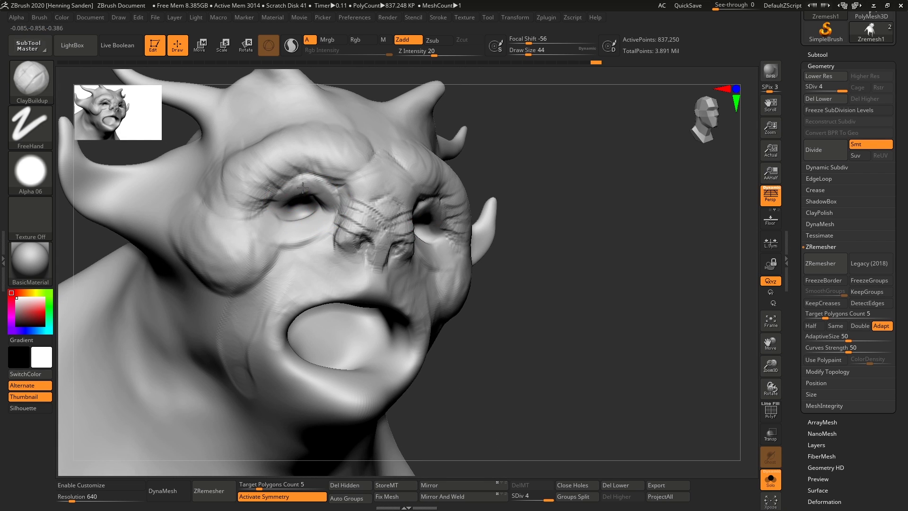
Build up the cheek and the folds beside the mouth corner with ClayBuildup at draw size 59.
{"action": "right_click_drag", "start_coordinate": [326, 213], "coordinate": [363, 246]}
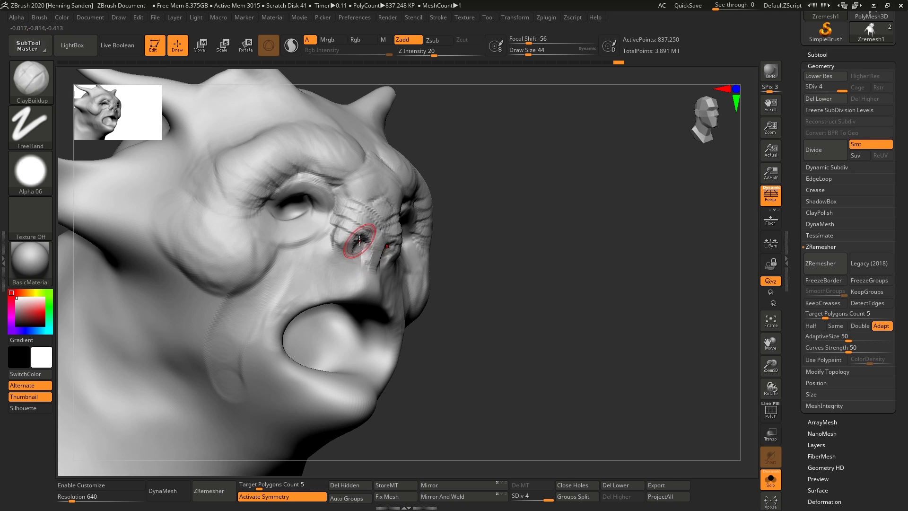
{"action": "key", "text": "["}
{"action": "key", "text": "["}
{"action": "mouse_move", "coordinate": [340, 320]}
{"action": "right_mouse_down", "text": "shift"}
{"action": "mouse_move", "coordinate": [367, 325]}
{"action": "mouse_move", "coordinate": [396, 243]}
{"action": "mouse_move", "coordinate": [430, 266]}
{"action": "right_mouse_up", "text": "shift"}
{"action": "key", "text": "]"}
{"action": "key", "text": "]"}
{"action": "left_click_drag", "start_coordinate": [432, 229], "coordinate": [363, 220]}
{"action": "right_click_drag", "start_coordinate": [418, 264], "coordinate": [440, 233]}
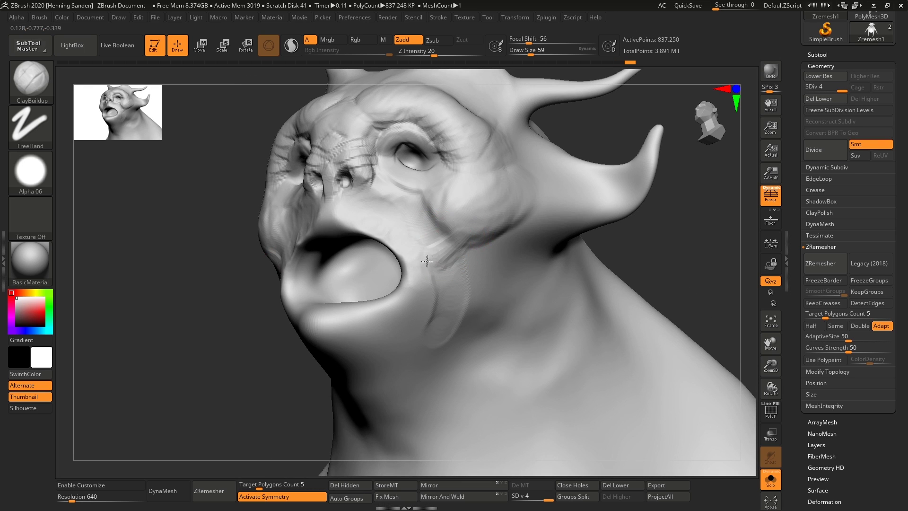
{"action": "mouse_move", "coordinate": [427, 261]}
{"action": "left_mouse_down"}
{"action": "mouse_move", "coordinate": [439, 225]}
{"action": "mouse_move", "coordinate": [421, 226]}
{"action": "left_mouse_up"}
{"action": "right_click_drag", "start_coordinate": [411, 235], "coordinate": [427, 256]}
{"action": "left_click_drag", "start_coordinate": [427, 257], "coordinate": [413, 284]}
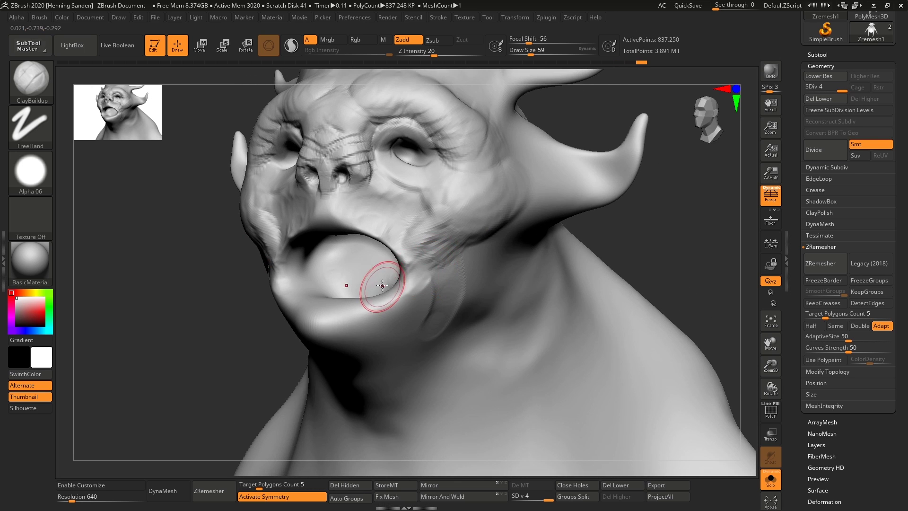
Sculpt the lower lip and the area beneath the mouth at draw size 51.
{"action": "right_click_drag", "start_coordinate": [382, 285], "coordinate": [421, 295]}
{"action": "left_click_drag", "start_coordinate": [430, 303], "coordinate": [346, 316]}
{"action": "right_click_drag", "start_coordinate": [347, 316], "coordinate": [343, 360]}
{"action": "left_click_drag", "start_coordinate": [332, 294], "coordinate": [344, 310]}
{"action": "left_click_drag", "start_coordinate": [334, 300], "coordinate": [371, 314]}
{"action": "mouse_move", "coordinate": [369, 280]}
{"action": "right_mouse_down"}
{"action": "mouse_move", "coordinate": [367, 270]}
{"action": "mouse_move", "coordinate": [405, 250]}
{"action": "right_mouse_up"}
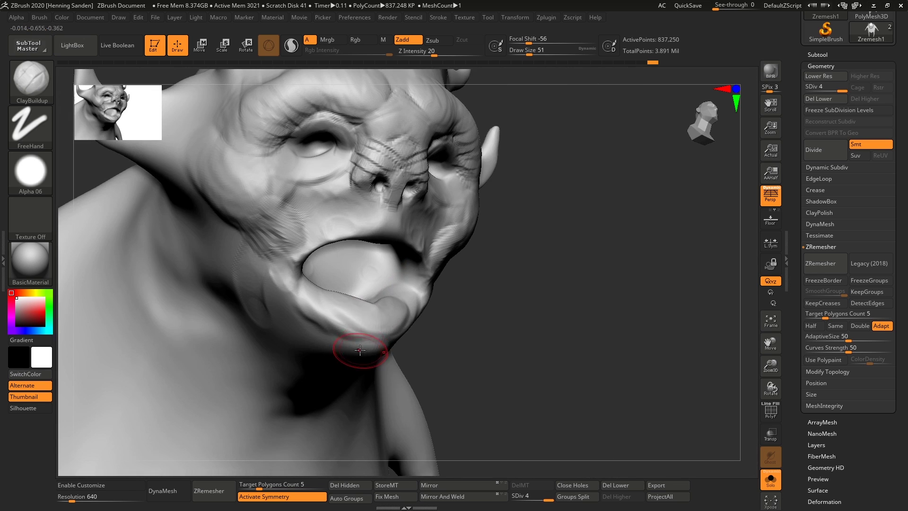
{"action": "left_click_drag", "start_coordinate": [368, 331], "coordinate": [336, 329]}
{"action": "mouse_move", "coordinate": [300, 304]}
{"action": "left_mouse_down"}
{"action": "mouse_move", "coordinate": [381, 342]}
{"action": "mouse_move", "coordinate": [348, 320]}
{"action": "left_mouse_up"}
Increase the draw size to 83 and build up the creature's chin.
{"action": "mouse_move", "coordinate": [348, 319]}
{"action": "right_mouse_down"}
{"action": "mouse_move", "coordinate": [367, 314]}
{"action": "mouse_move", "coordinate": [390, 329]}
{"action": "mouse_move", "coordinate": [349, 344]}
{"action": "right_mouse_up"}
{"action": "key", "text": "bracketright"}
{"action": "key", "text": "bracketright"}
{"action": "key", "text": "bracketright"}
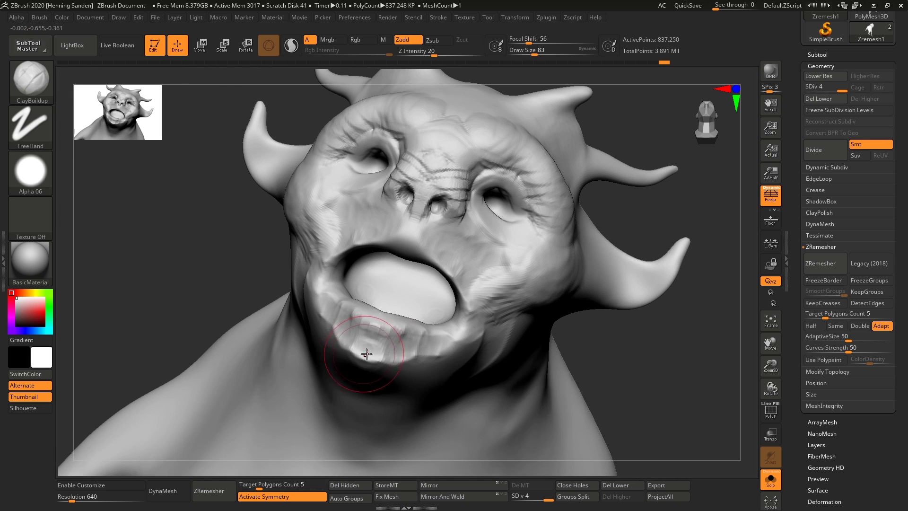
{"action": "left_click_drag", "start_coordinate": [366, 353], "coordinate": [363, 373]}
{"action": "right_click_drag", "start_coordinate": [352, 364], "coordinate": [385, 353]}
{"action": "mouse_move", "coordinate": [382, 357]}
{"action": "left_mouse_down"}
{"action": "mouse_move", "coordinate": [331, 362]}
{"action": "mouse_move", "coordinate": [282, 352]}
{"action": "left_mouse_up"}
Enlarge the brush to draw size 154 and sculpt along the jawline.
{"action": "right_click_drag", "start_coordinate": [259, 367], "coordinate": [317, 373]}
{"action": "key", "text": "bracketright"}
{"action": "key", "text": "bracketright"}
{"action": "key", "text": "bracketright"}
{"action": "left_click_drag", "start_coordinate": [327, 355], "coordinate": [201, 317]}
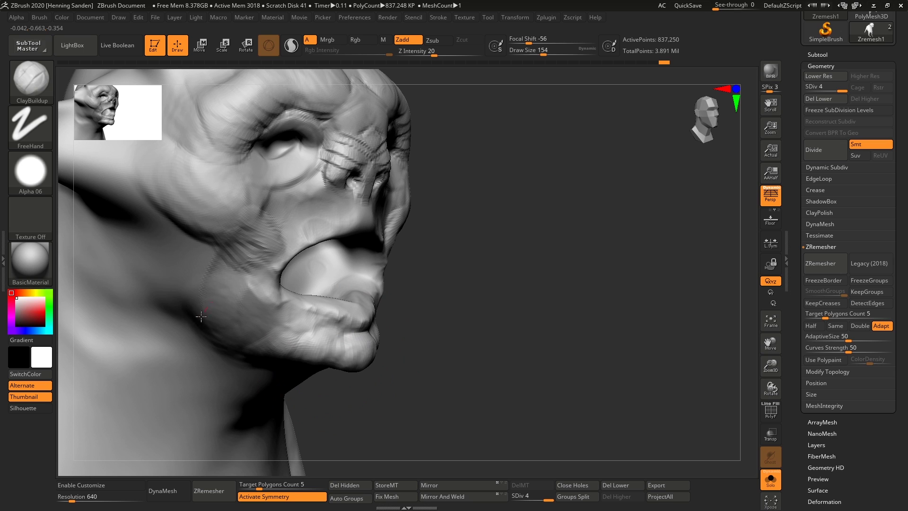
Shape the cheekbone and the hollow beneath it with a resized ClayBuildup brush.
{"action": "mouse_move", "coordinate": [305, 302]}
{"action": "right_mouse_down"}
{"action": "mouse_move", "coordinate": [417, 312]}
{"action": "mouse_move", "coordinate": [421, 265]}
{"action": "mouse_move", "coordinate": [470, 330]}
{"action": "mouse_move", "coordinate": [446, 284]}
{"action": "right_mouse_up"}
{"action": "key", "text": "s"}
{"action": "left_click_drag", "start_coordinate": [444, 251], "coordinate": [439, 251]}
{"action": "mouse_move", "coordinate": [432, 253]}
{"action": "left_mouse_down"}
{"action": "mouse_move", "coordinate": [446, 281]}
{"action": "mouse_move", "coordinate": [377, 236]}
{"action": "mouse_move", "coordinate": [326, 226]}
{"action": "mouse_move", "coordinate": [326, 147]}
{"action": "mouse_move", "coordinate": [337, 218]}
{"action": "left_mouse_up"}
{"action": "key", "text": "s"}
{"action": "left_click_drag", "start_coordinate": [342, 251], "coordinate": [316, 224]}
{"action": "key", "text": "s"}
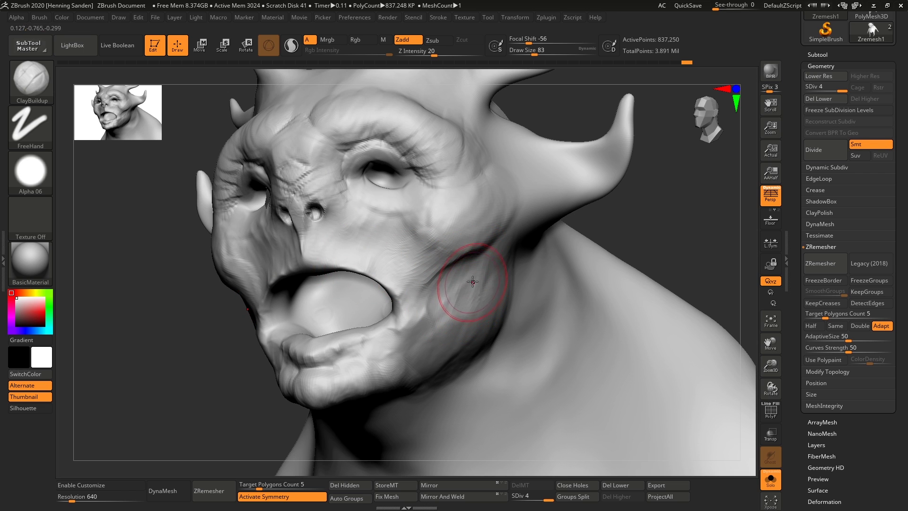
Step down three subdivision levels, smooth the hollow beneath the cheekbone, and step back up to level 4.
{"action": "key", "text": "shift+d"}
{"action": "key", "text": "shift+d"}
{"action": "key", "text": "shift+d"}
{"action": "mouse_move", "coordinate": [477, 274]}
{"action": "left_mouse_down", "text": "shift"}
{"action": "mouse_move", "coordinate": [468, 279]}
{"action": "mouse_move", "coordinate": [461, 256]}
{"action": "left_mouse_up", "text": "shift"}
{"action": "key", "text": "d"}
{"action": "key", "text": "d"}
{"action": "key", "text": "d"}
Sculpt folds across the creature's chest at draw size 128.
{"action": "key", "text": "s"}
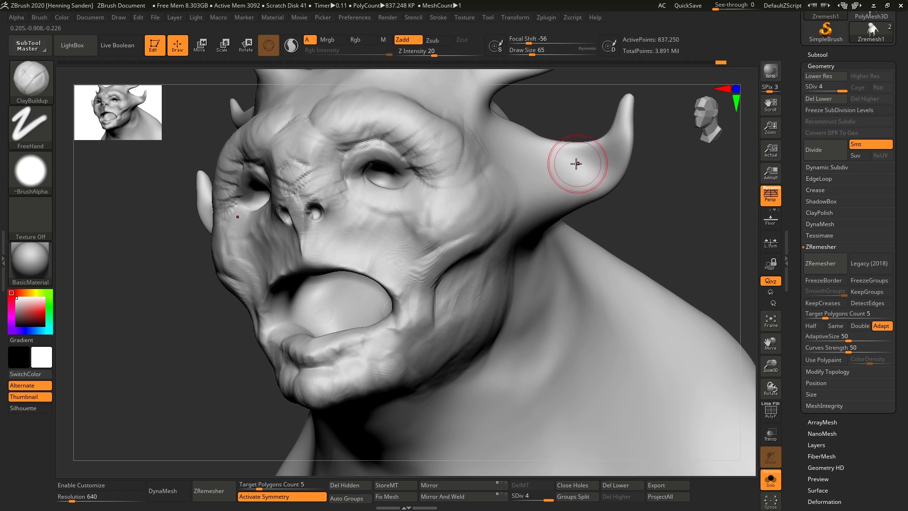
{"action": "mouse_move", "coordinate": [576, 163]}
{"action": "right_mouse_down"}
{"action": "mouse_move", "coordinate": [581, 179]}
{"action": "mouse_move", "coordinate": [450, 203]}
{"action": "mouse_move", "coordinate": [480, 232]}
{"action": "mouse_move", "coordinate": [488, 259]}
{"action": "mouse_move", "coordinate": [487, 186]}
{"action": "right_mouse_up"}
{"action": "key", "text": "s"}
{"action": "left_click_drag", "start_coordinate": [488, 306], "coordinate": [496, 306]}
{"action": "mouse_move", "coordinate": [521, 302]}
{"action": "left_mouse_down"}
{"action": "mouse_move", "coordinate": [442, 334]}
{"action": "mouse_move", "coordinate": [427, 300]}
{"action": "mouse_move", "coordinate": [456, 277]}
{"action": "mouse_move", "coordinate": [496, 303]}
{"action": "mouse_move", "coordinate": [453, 276]}
{"action": "left_mouse_up"}
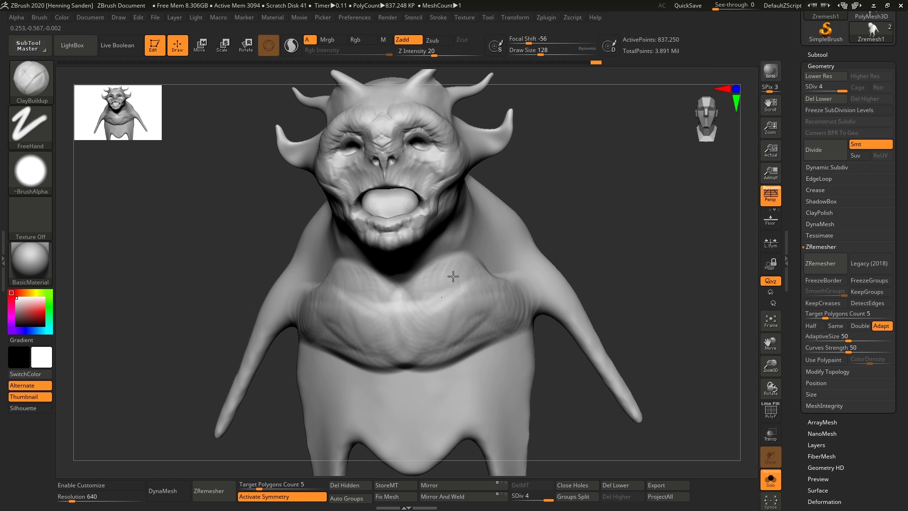
Pull a long curved horn out of the back of the head with SnakeHook at draw size 128.
{"action": "right_click_drag", "start_coordinate": [412, 304], "coordinate": [390, 294]}
{"action": "mouse_move", "coordinate": [458, 296]}
{"action": "right_mouse_down"}
{"action": "mouse_move", "coordinate": [516, 271]}
{"action": "mouse_move", "coordinate": [543, 246]}
{"action": "mouse_move", "coordinate": [500, 251]}
{"action": "right_mouse_up"}
{"action": "key", "text": "b"}
{"action": "key", "text": "s"}
{"action": "key", "text": "h"}
{"action": "key", "text": "s"}
{"action": "mouse_move", "coordinate": [500, 251]}
{"action": "left_mouse_down"}
{"action": "mouse_move", "coordinate": [520, 251]}
{"action": "mouse_move", "coordinate": [563, 222]}
{"action": "mouse_move", "coordinate": [660, 234]}
{"action": "left_mouse_up"}
{"action": "mouse_move", "coordinate": [483, 251]}
{"action": "right_mouse_down"}
{"action": "mouse_move", "coordinate": [462, 208]}
{"action": "mouse_move", "coordinate": [410, 178]}
{"action": "mouse_move", "coordinate": [405, 141]}
{"action": "mouse_move", "coordinate": [398, 263]}
{"action": "mouse_move", "coordinate": [384, 242]}
{"action": "right_mouse_up"}
{"action": "key", "text": "ctrl+z"}
{"action": "key", "text": "s"}
{"action": "left_click_drag", "start_coordinate": [384, 242], "coordinate": [376, 242]}
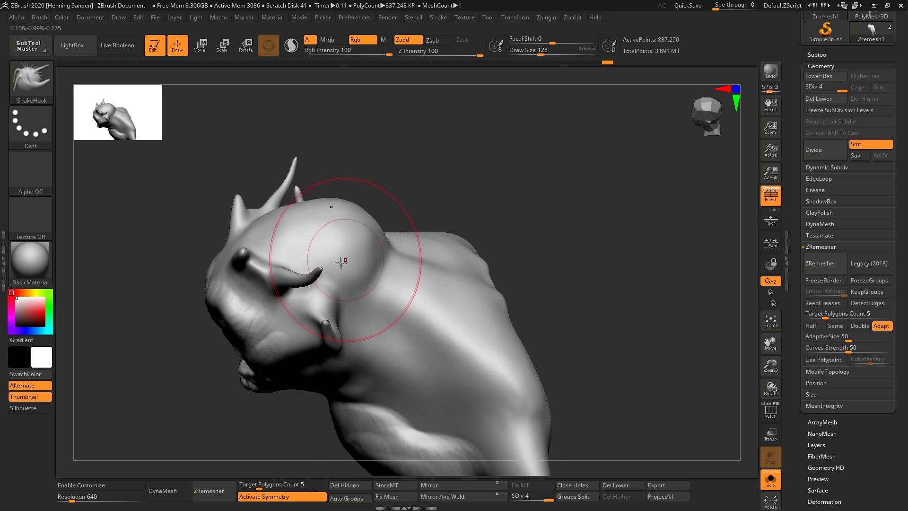
{"action": "right_click_drag", "start_coordinate": [345, 260], "coordinate": [342, 220]}
{"action": "mouse_move", "coordinate": [340, 247]}
{"action": "left_mouse_down"}
{"action": "mouse_move", "coordinate": [444, 225]}
{"action": "mouse_move", "coordinate": [609, 324]}
{"action": "mouse_move", "coordinate": [610, 353]}
{"action": "left_mouse_up"}
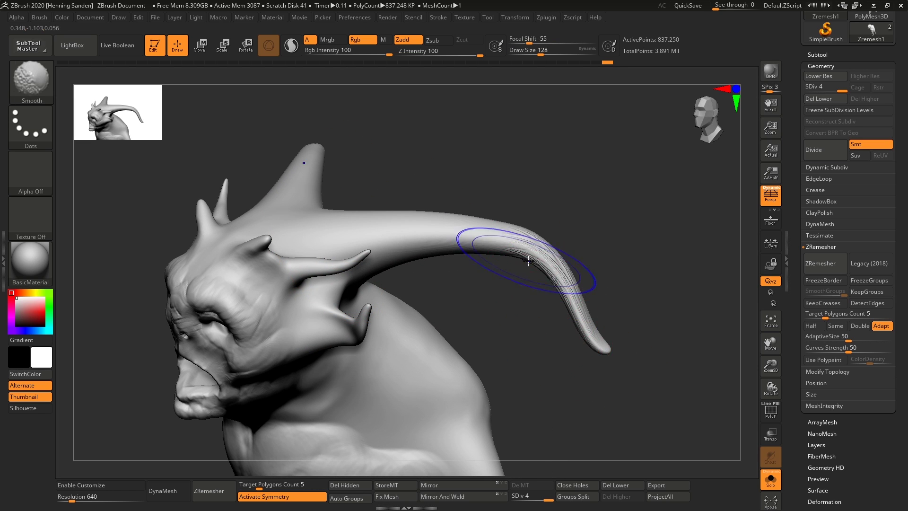
Display the polyframe temporarily to examine how the topology stretches along the new horn.
{"action": "key", "text": "shift+f"}
{"action": "right_click_drag", "start_coordinate": [580, 247], "coordinate": [576, 215]}
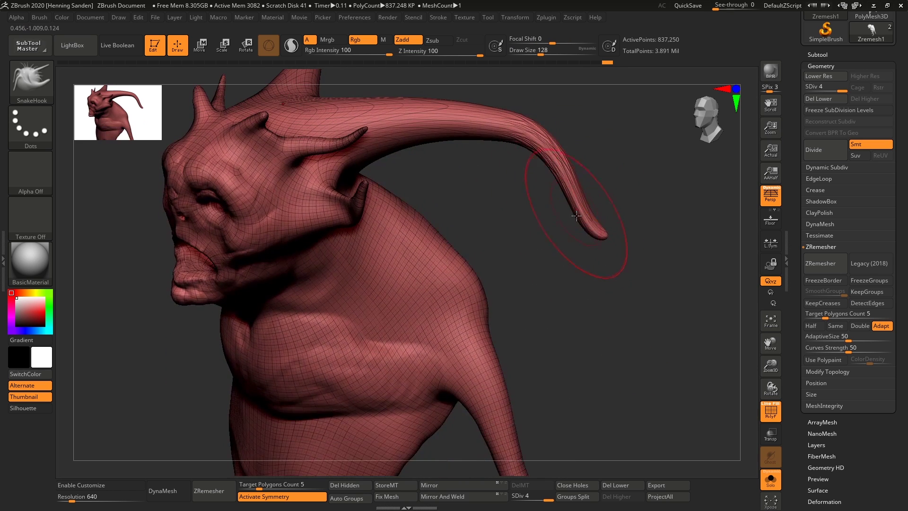
{"action": "mouse_move", "coordinate": [553, 170]}
{"action": "right_mouse_down", "text": "alt"}
{"action": "mouse_move", "coordinate": [534, 246]}
{"action": "mouse_move", "coordinate": [492, 193]}
{"action": "mouse_move", "coordinate": [484, 283]}
{"action": "mouse_move", "coordinate": [510, 189]}
{"action": "mouse_move", "coordinate": [525, 245]}
{"action": "mouse_move", "coordinate": [530, 222]}
{"action": "mouse_move", "coordinate": [498, 215]}
{"action": "mouse_move", "coordinate": [482, 170]}
{"action": "mouse_move", "coordinate": [454, 222]}
{"action": "right_mouse_up", "text": "alt"}
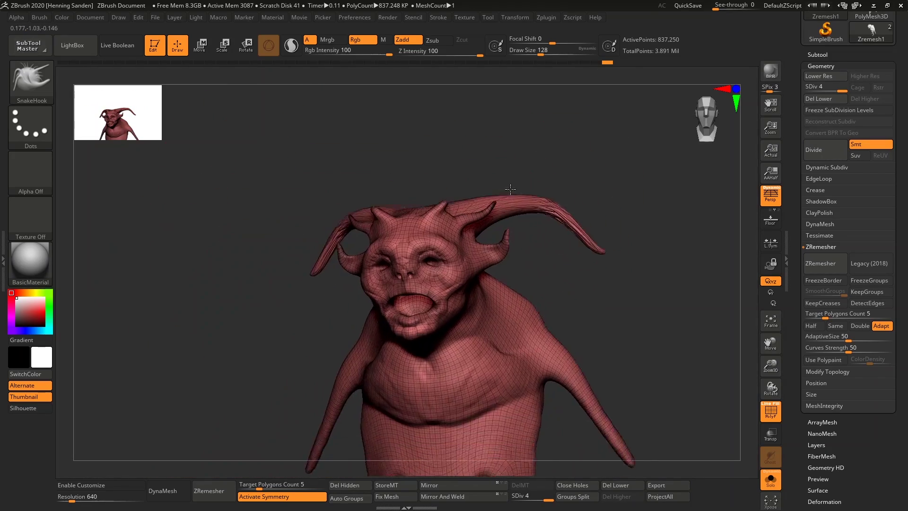
{"action": "key", "text": "shift+f"}
Return to ClayBuildup at draw size 65 and refine the cheeks and the area around the mouth.
{"action": "left_click_drag", "start_coordinate": [401, 220], "coordinate": [374, 223]}
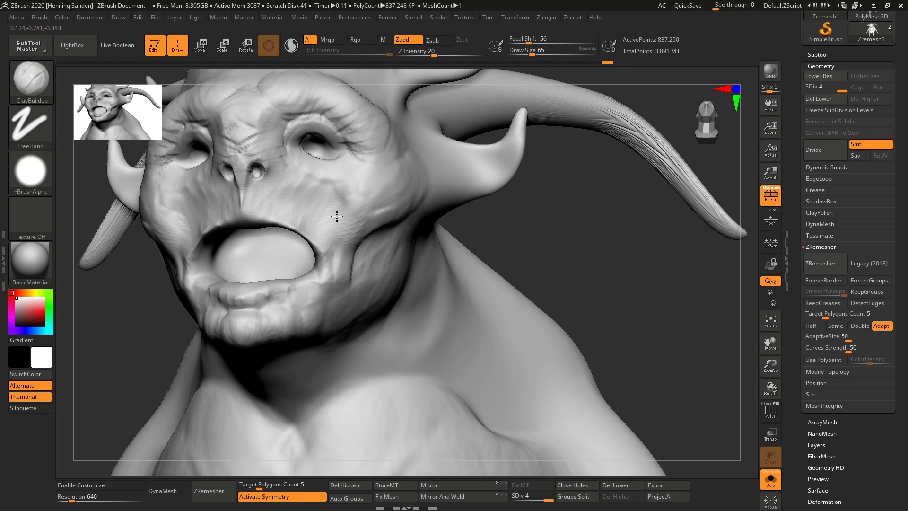
{"action": "left_click_drag", "start_coordinate": [334, 263], "coordinate": [319, 248]}
{"action": "left_click_drag", "start_coordinate": [315, 215], "coordinate": [305, 184]}
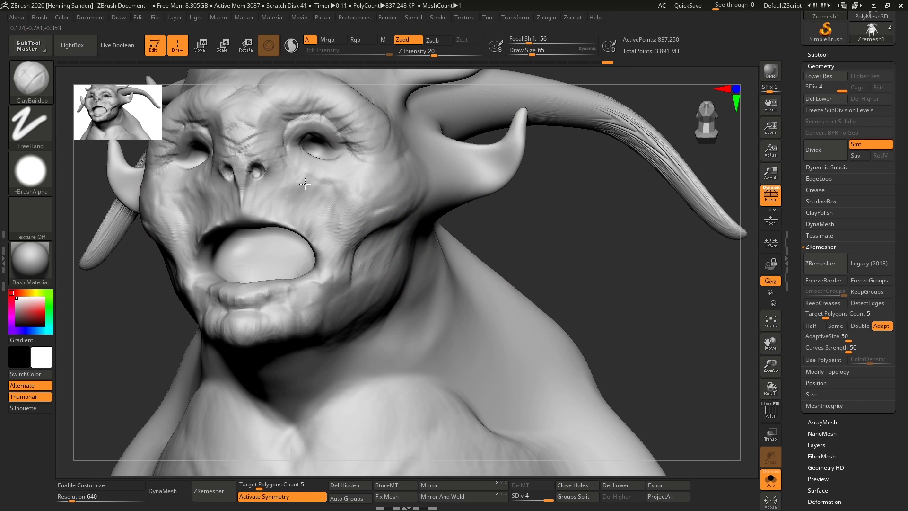
{"action": "right_click_drag", "start_coordinate": [274, 248], "coordinate": [257, 220]}
{"action": "left_click_drag", "start_coordinate": [261, 237], "coordinate": [239, 247]}
{"action": "mouse_move", "coordinate": [223, 240]}
{"action": "right_mouse_down"}
{"action": "mouse_move", "coordinate": [234, 250]}
{"action": "mouse_move", "coordinate": [222, 312]}
{"action": "right_mouse_up"}
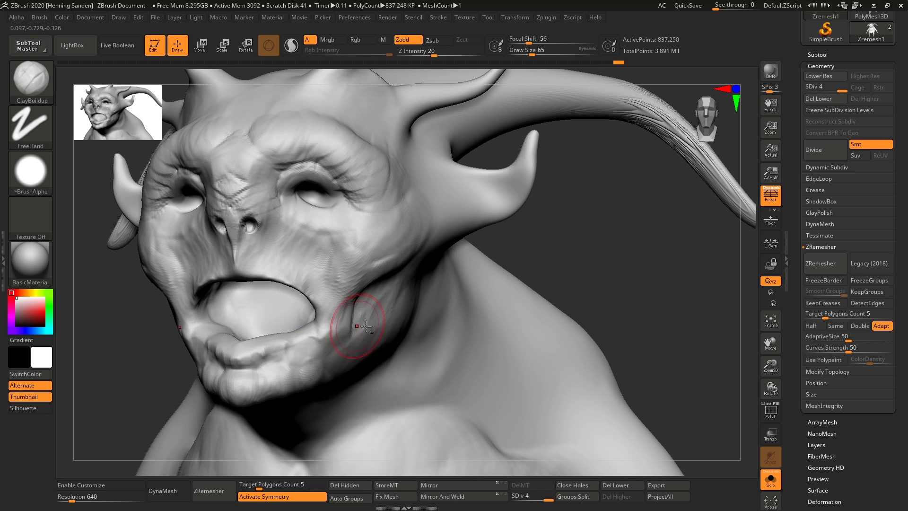
{"action": "right_click_drag", "start_coordinate": [366, 326], "coordinate": [440, 371]}
{"action": "right_click_drag", "start_coordinate": [440, 371], "coordinate": [420, 337], "text": "ctrl"}
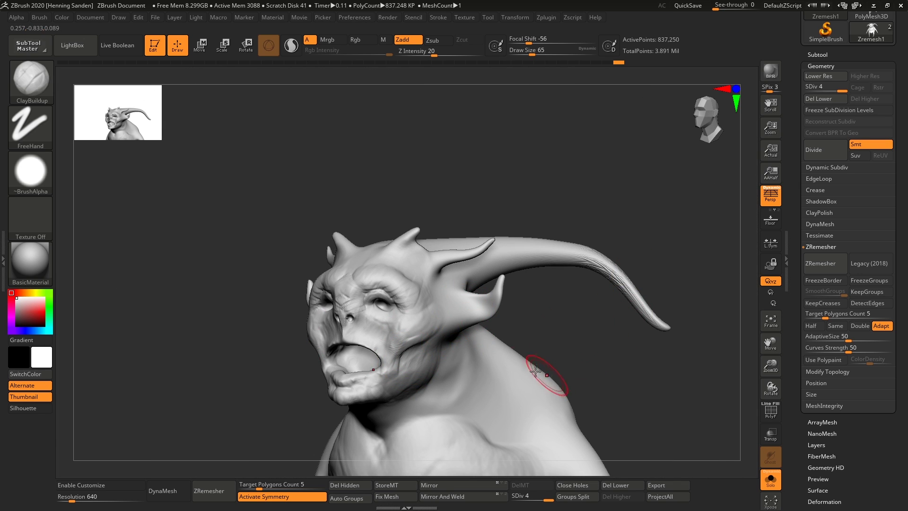
{"action": "right_click_drag", "start_coordinate": [535, 371], "coordinate": [508, 221]}
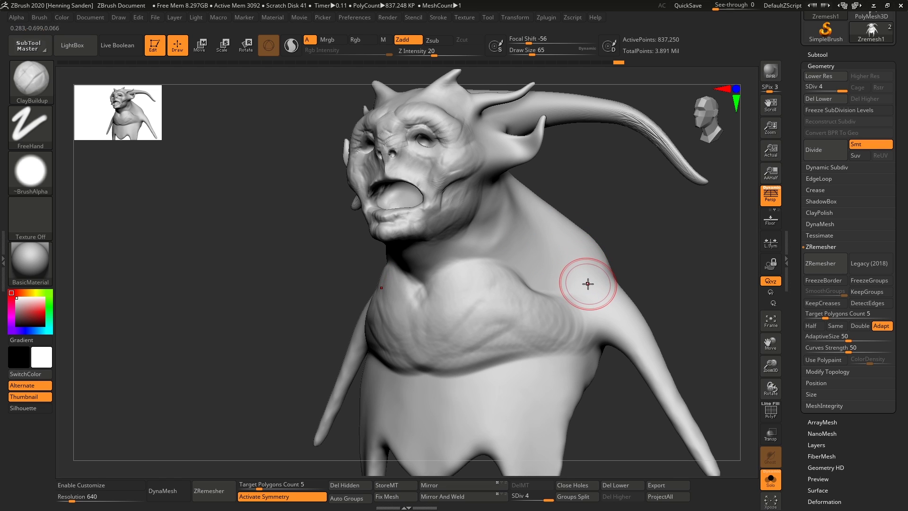
{"action": "right_click_drag", "start_coordinate": [584, 280], "coordinate": [558, 298]}
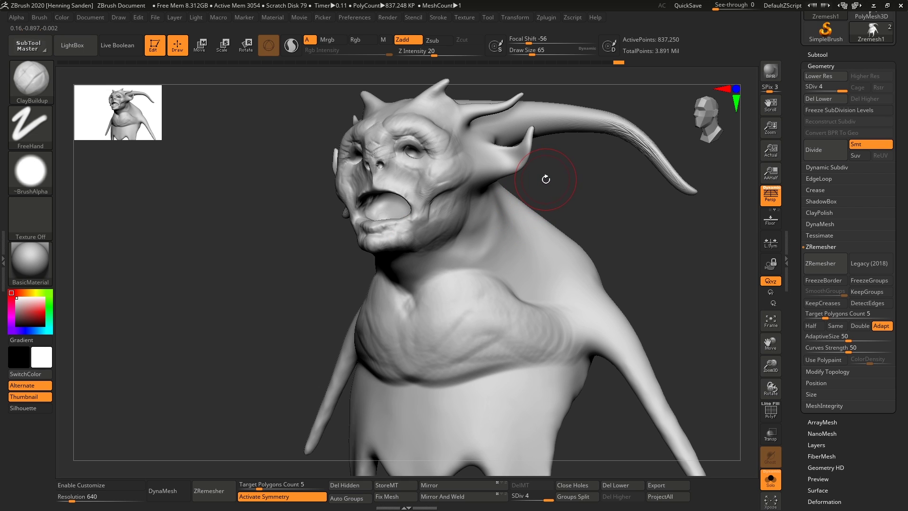
{"action": "left_click_drag", "start_coordinate": [545, 179], "coordinate": [539, 197]}
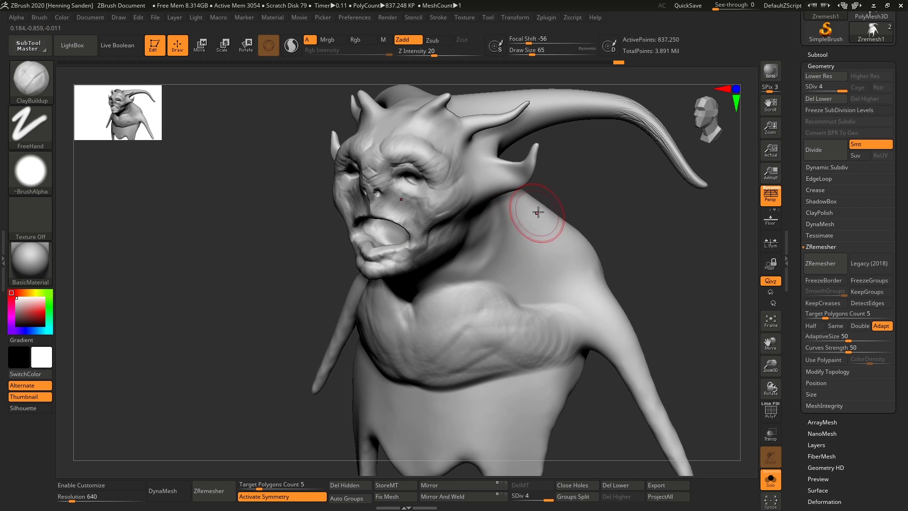